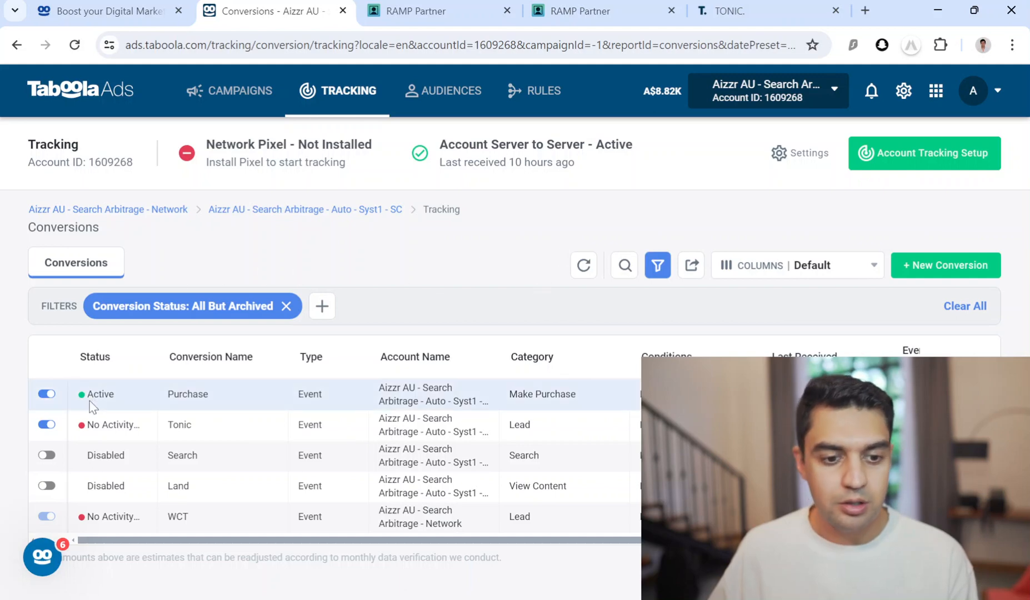
Step: Start a new conversion named Lead and choose Event as its conversion type
left_click(937, 272)
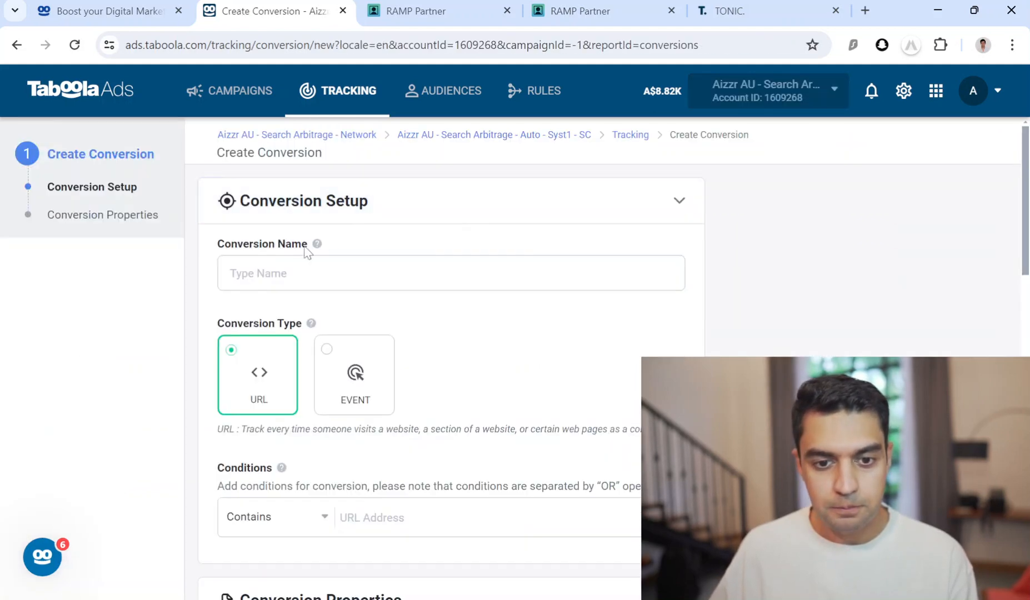
left_click(280, 268)
type("Lead")
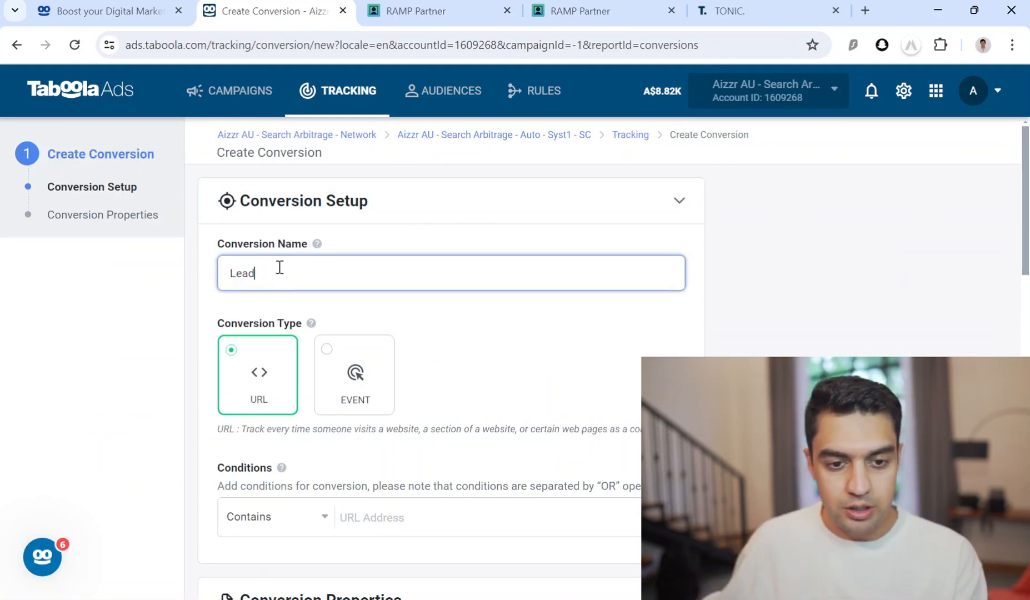
left_click(329, 350)
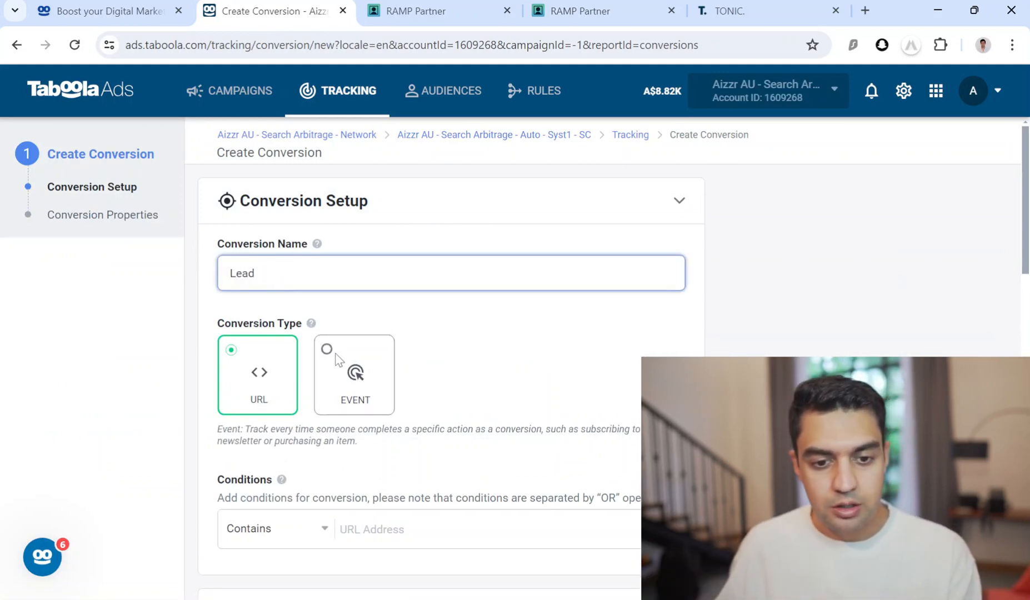
Step: Set the conversion's category to Lead and highlight its event name
scroll(386, 397, "down", 8)
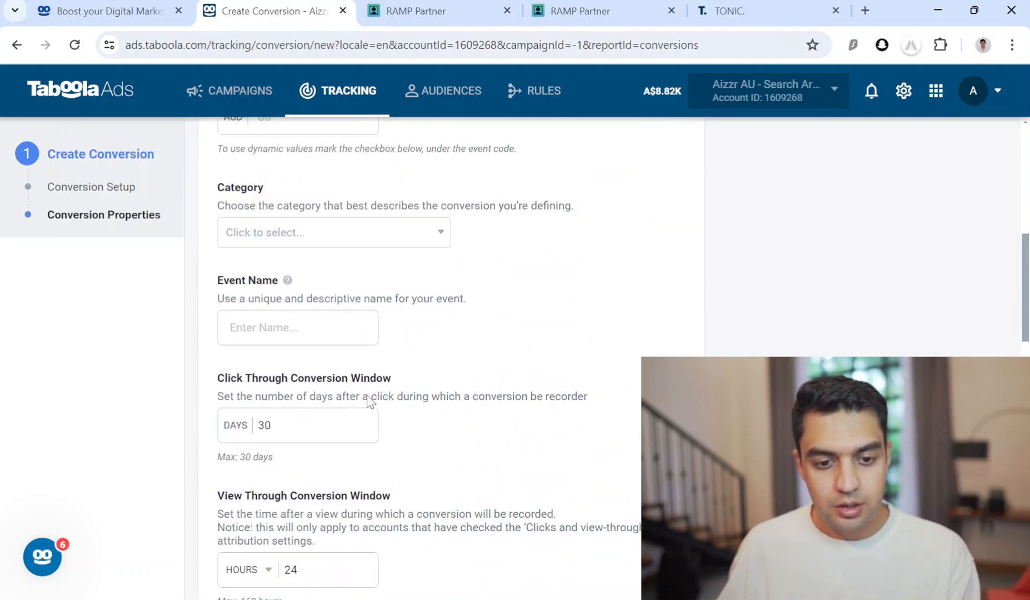
left_click(336, 230)
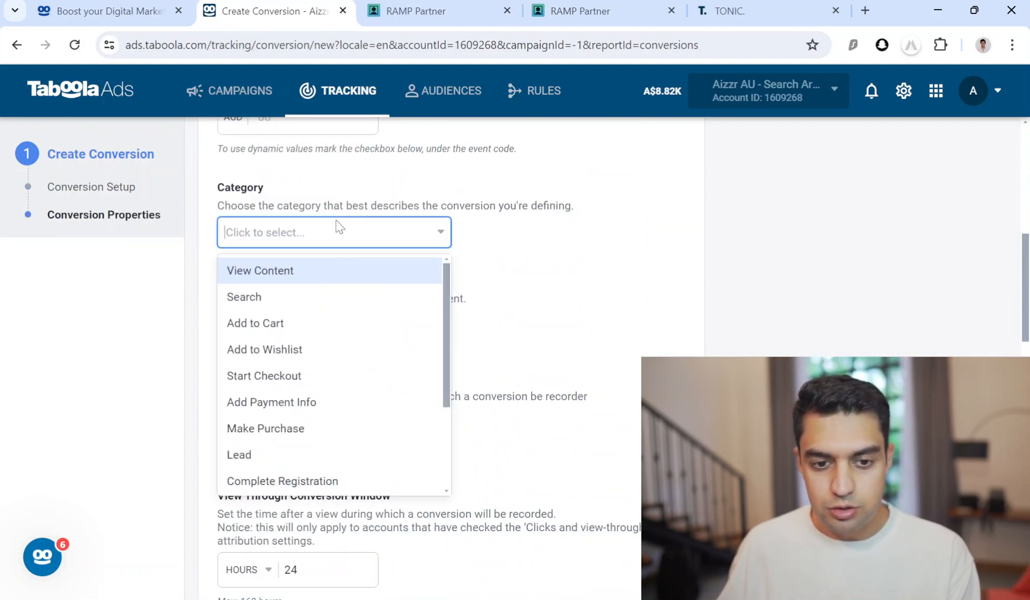
left_click(317, 455)
left_click(309, 232)
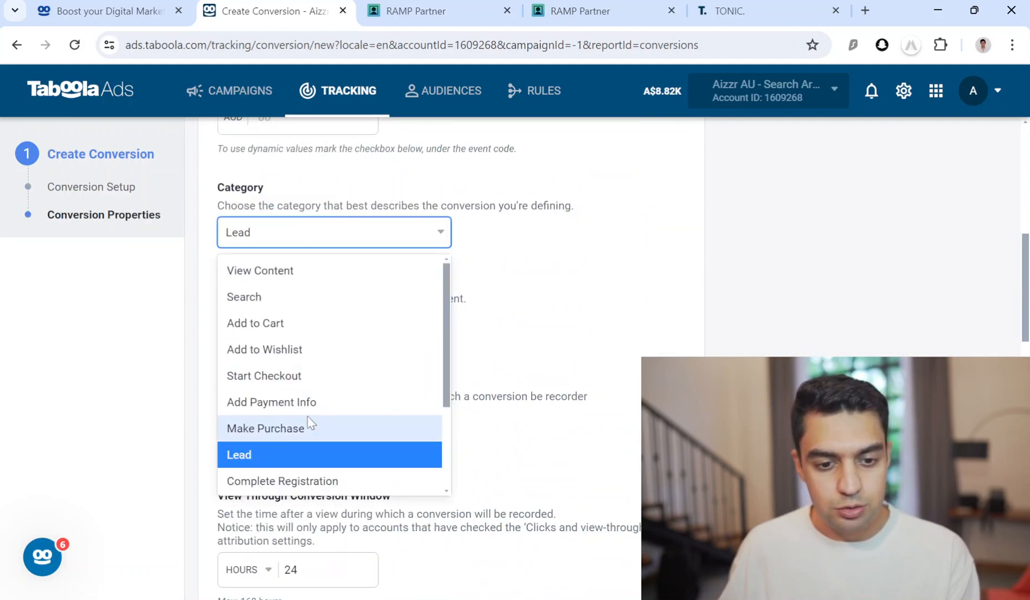
left_click(301, 452)
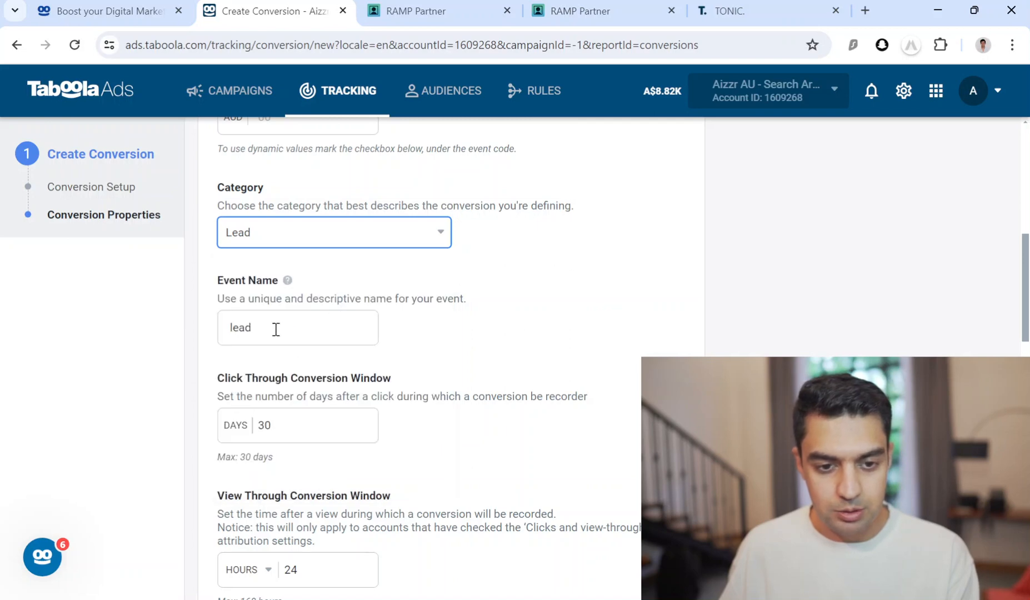
left_click(241, 323)
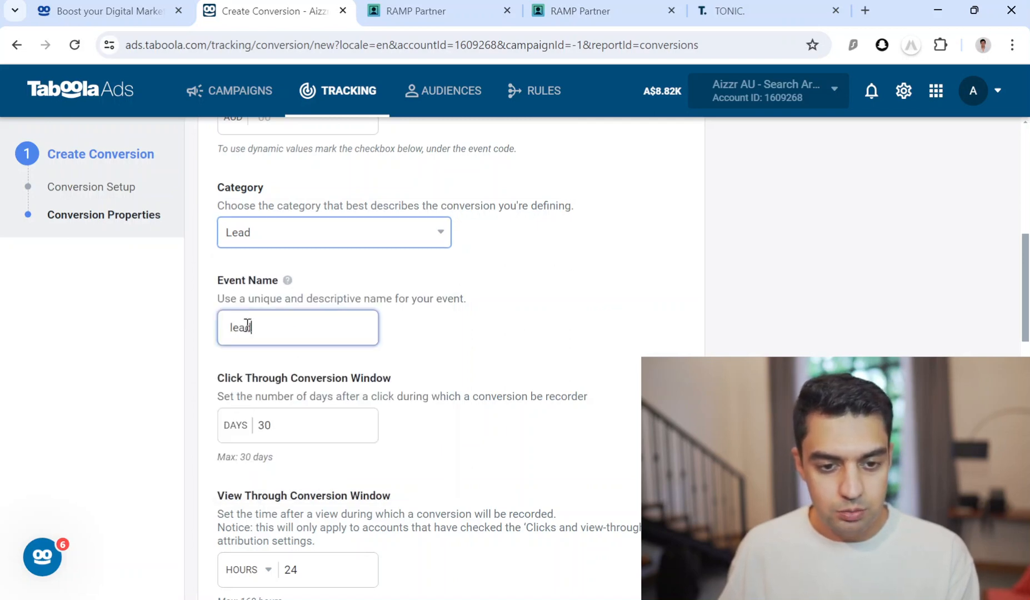
mouse_move(252, 326)
left_mouse_down()
mouse_move(226, 325)
mouse_move(249, 329)
left_mouse_up()
left_click(267, 332)
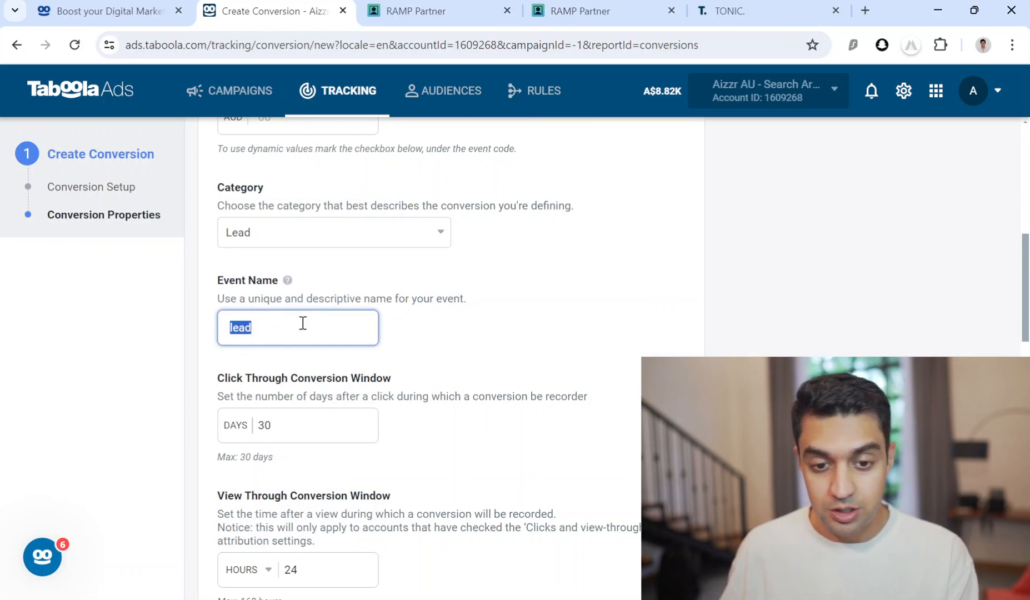
Step: Review the conversion's total-conversions option, aggregation type and event code snippet, and discard the unsaved conversion
scroll(418, 375, "down", 6)
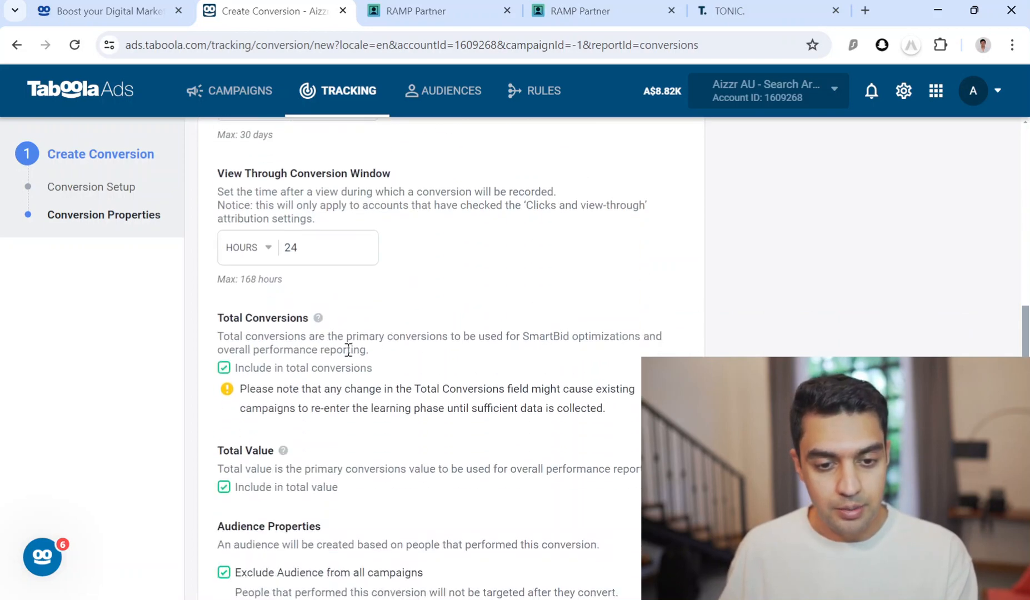
left_click(224, 368)
left_click(307, 371)
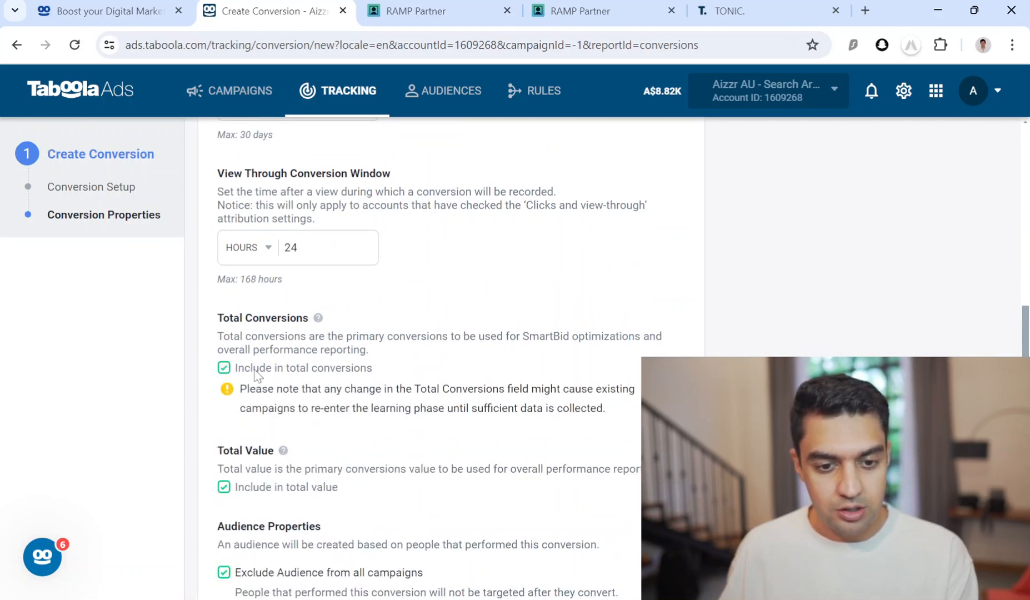
scroll(417, 375, "down", 12)
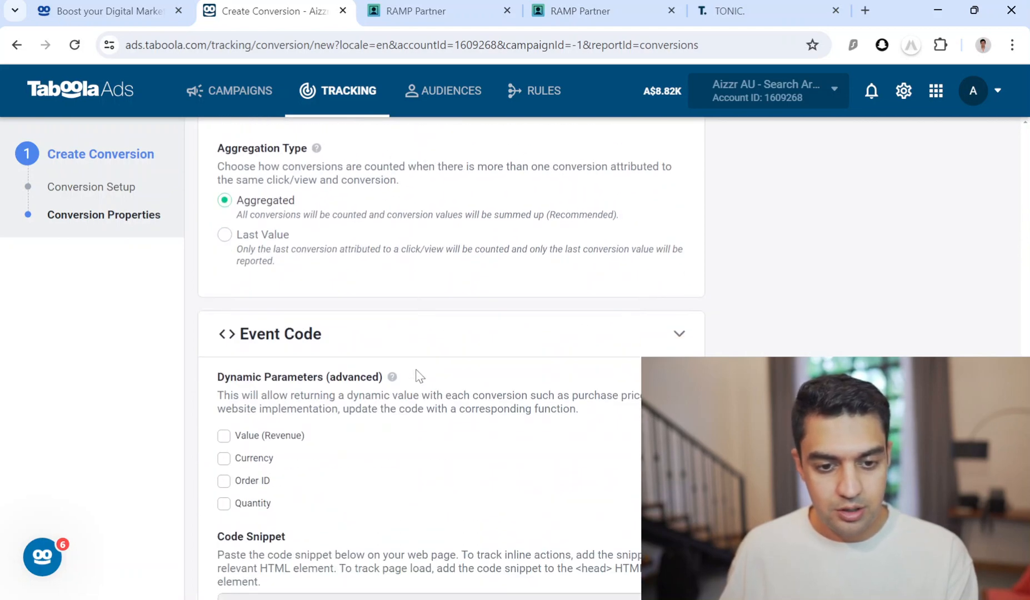
scroll(571, 494, "down", 4)
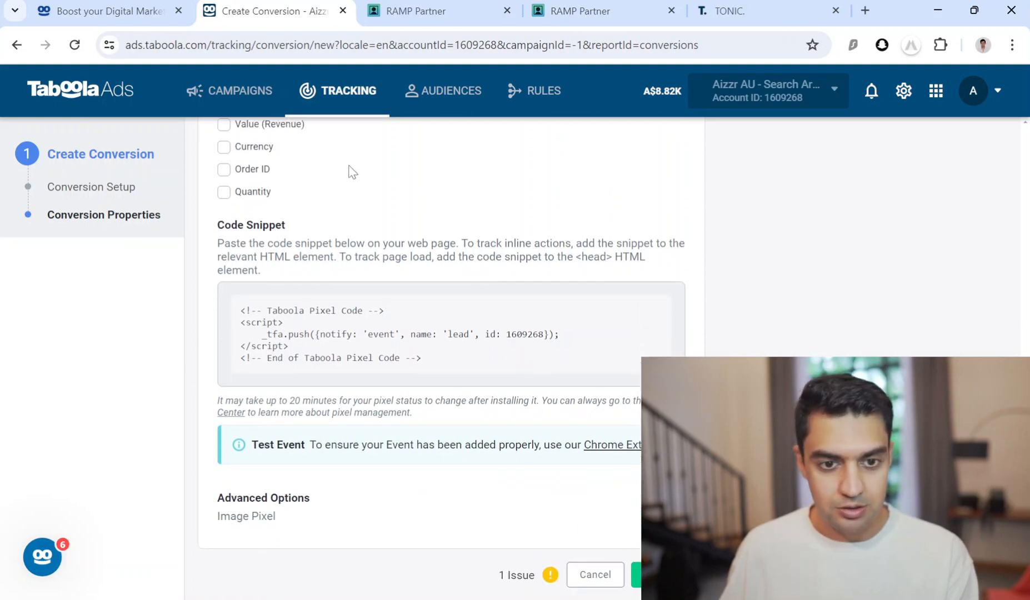
left_click(596, 573)
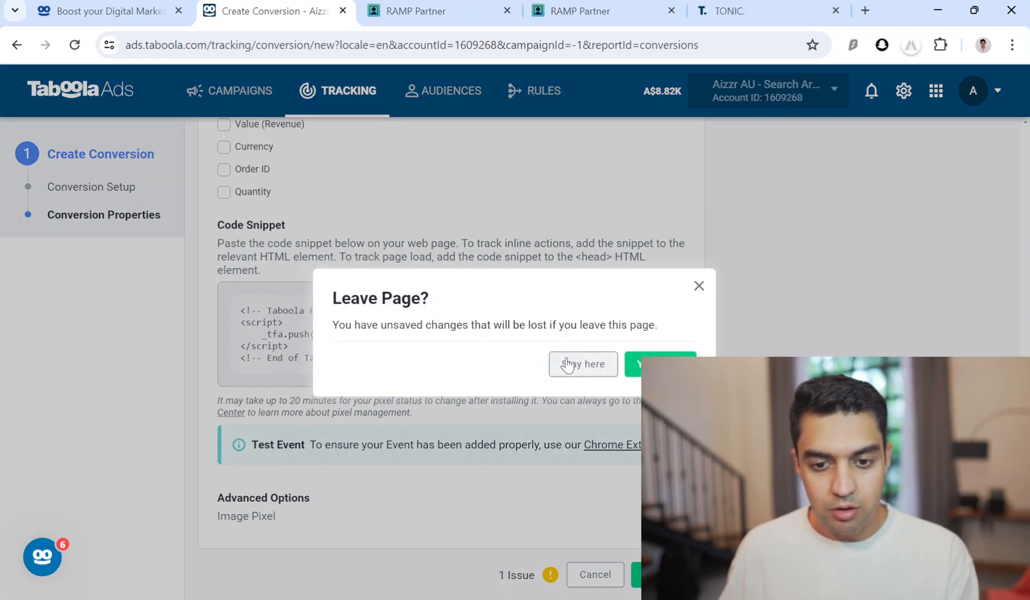
left_click(637, 364)
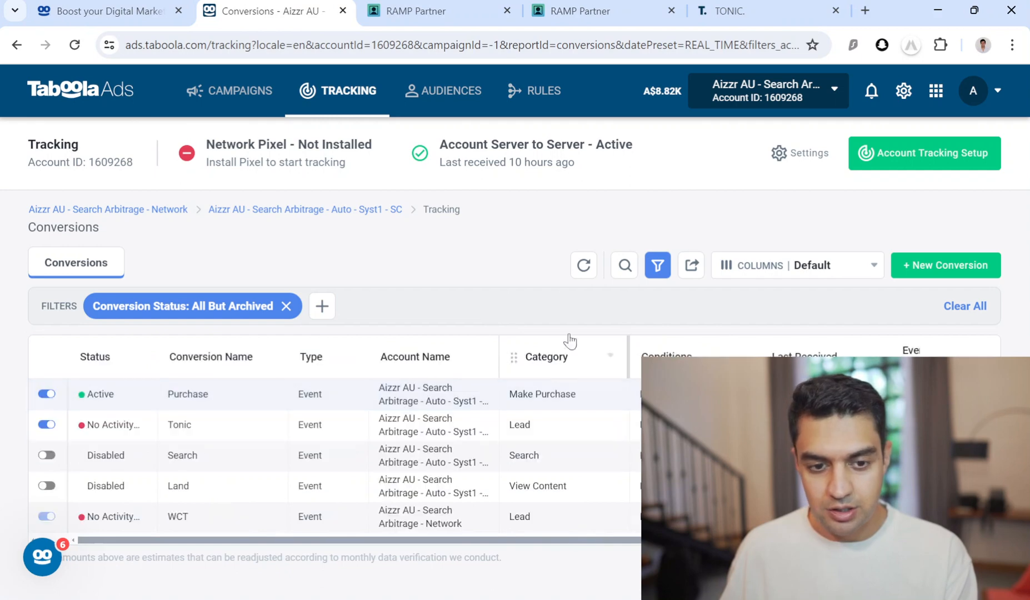
Step: Switch to RAMP Partner's Domain Manager and open the configuration of mba-programs-in-uk-intl-9278828.world
left_click(440, 6)
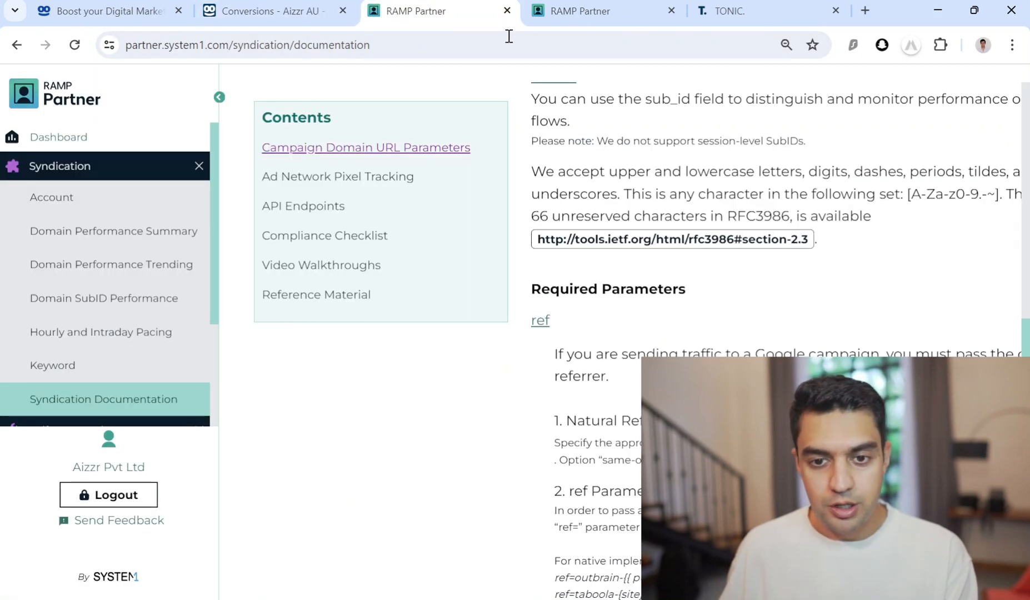
left_click(597, 5)
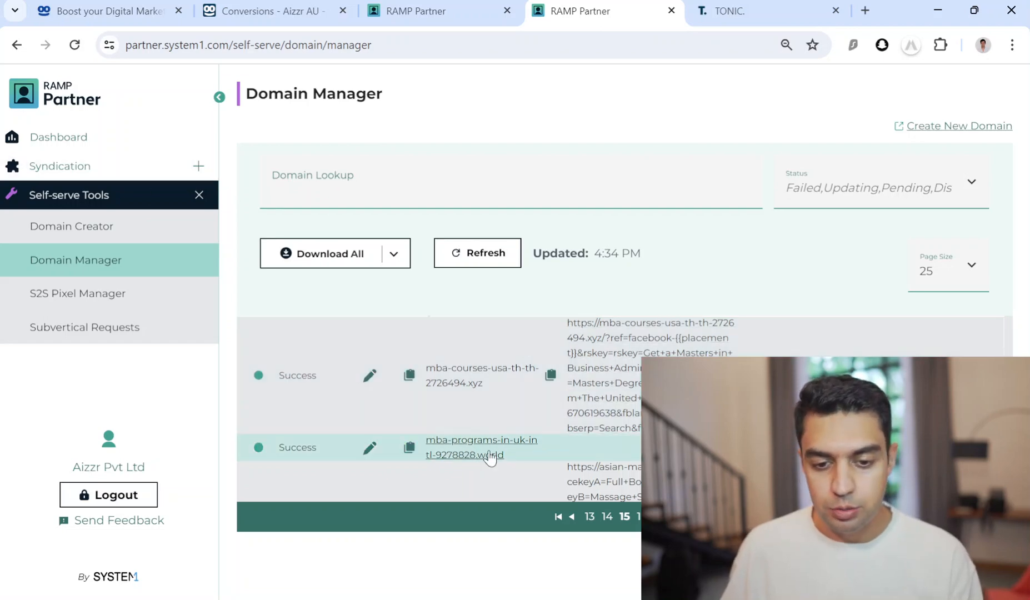
left_click(369, 449)
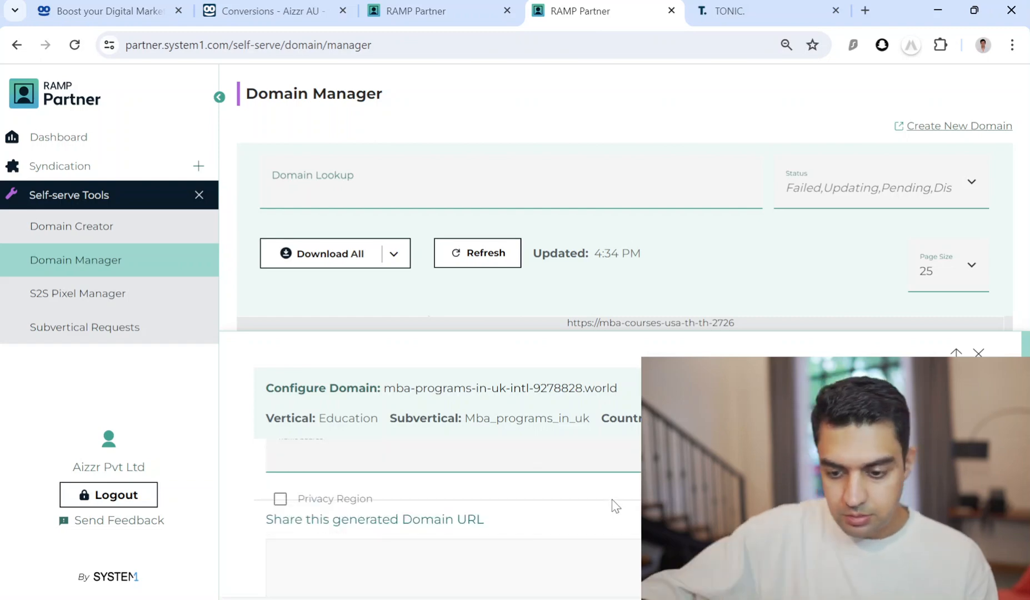
key("ctrl+minus")
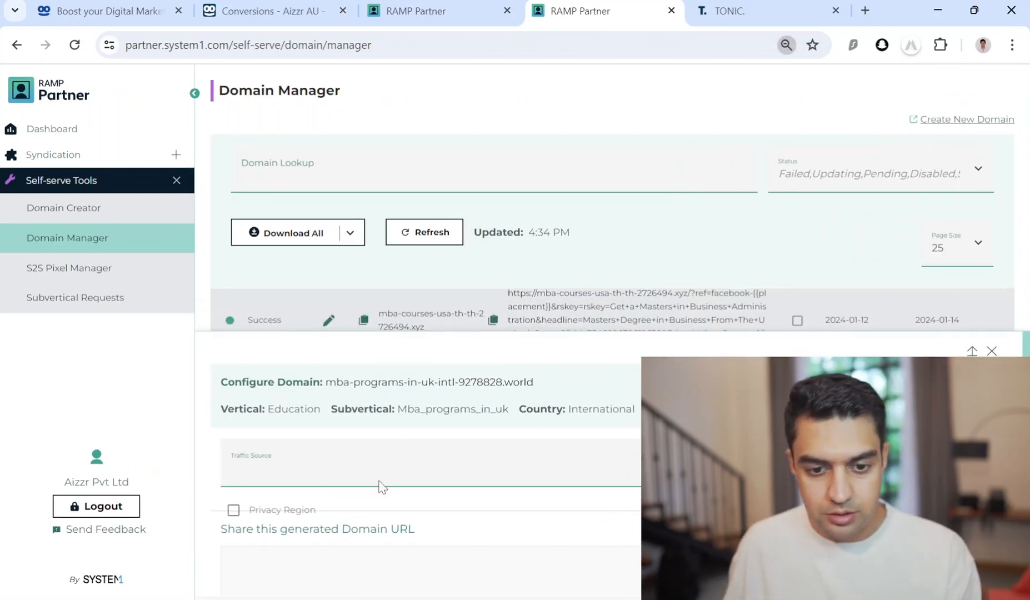
Step: Set the domain's traffic source to Taboola
left_click(380, 483)
scroll(340, 401, "down", 2)
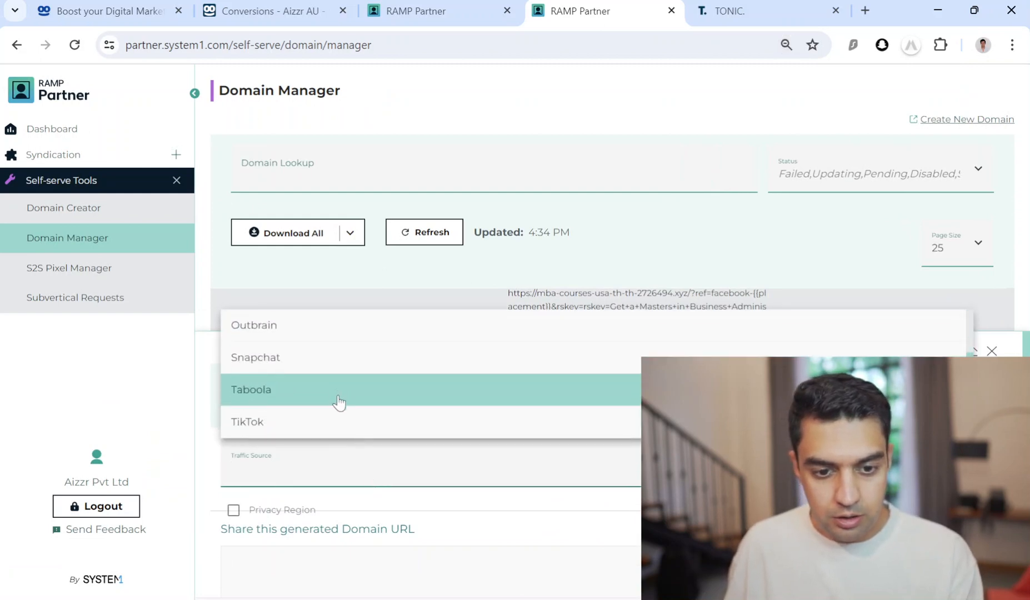
left_click(341, 402)
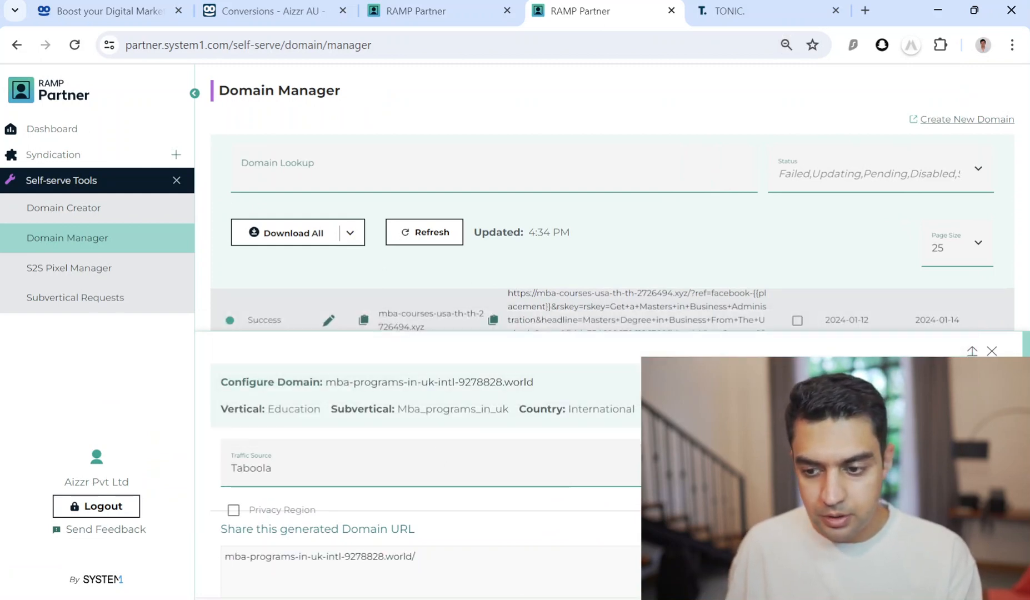
Step: Look through the domain's reporting subid field and the referral source and rskey fields of its compliance settings
scroll(230, 531, "up", 3)
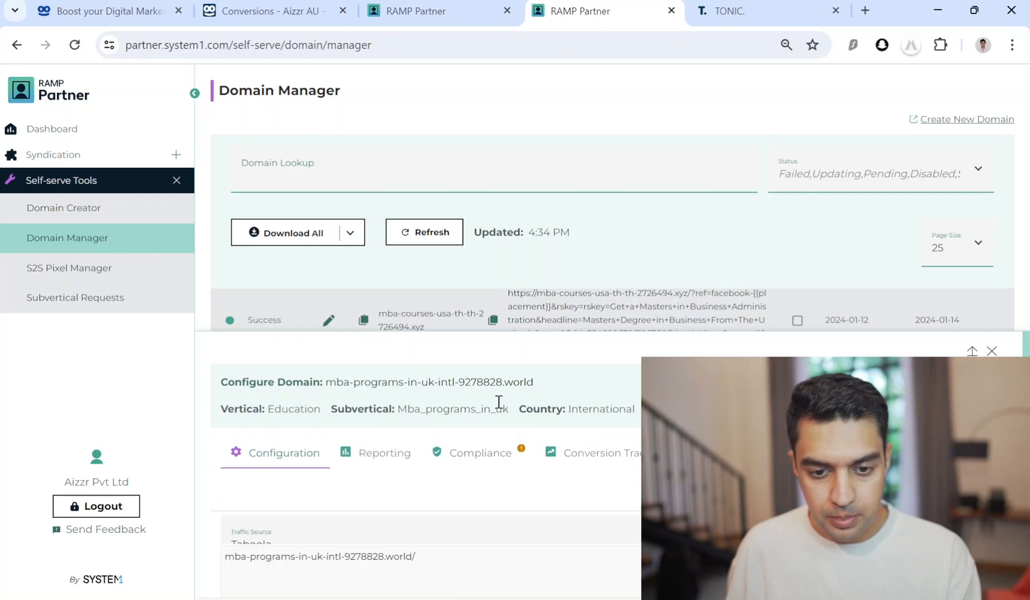
left_click(360, 469)
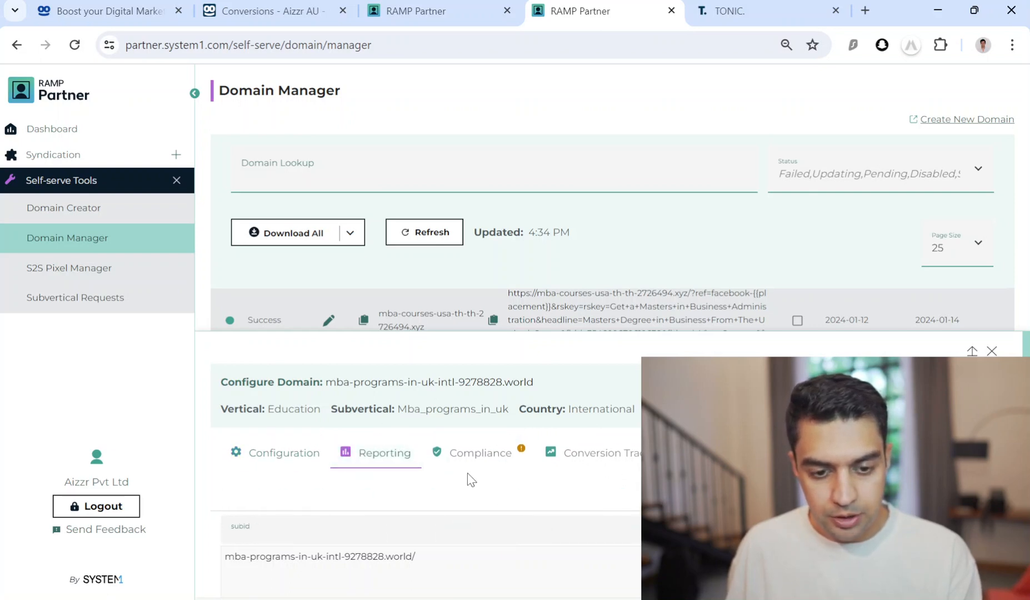
scroll(472, 480, "down", 2)
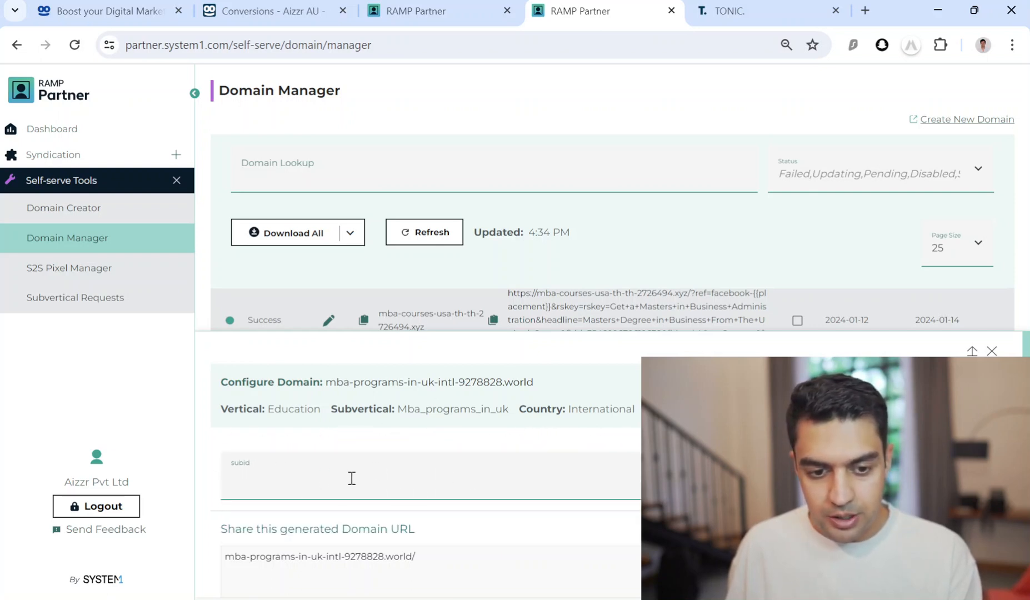
scroll(397, 483, "up", 1)
left_click(501, 466)
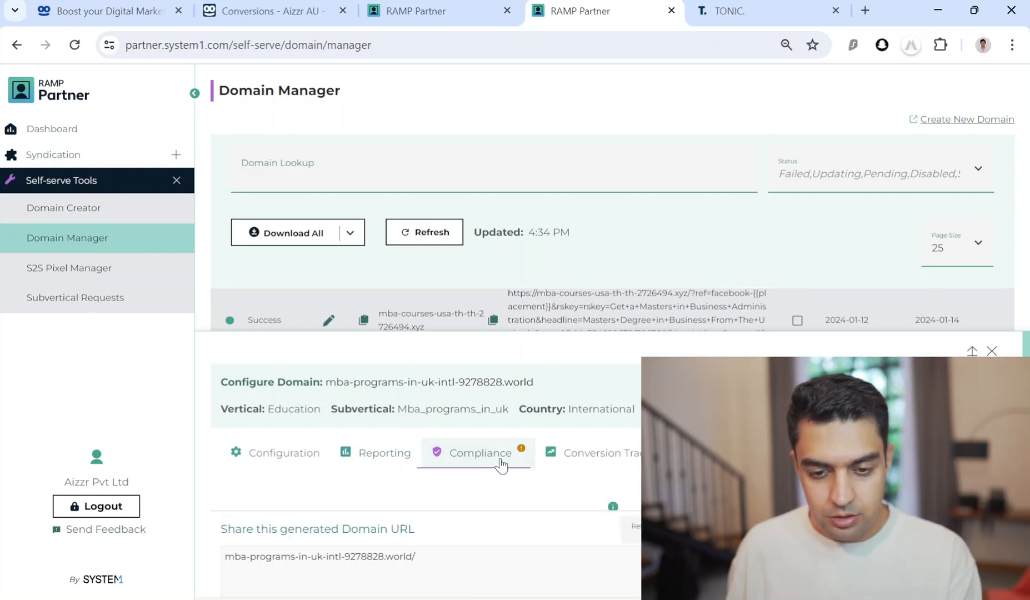
scroll(451, 487, "down", 1)
left_click(277, 479)
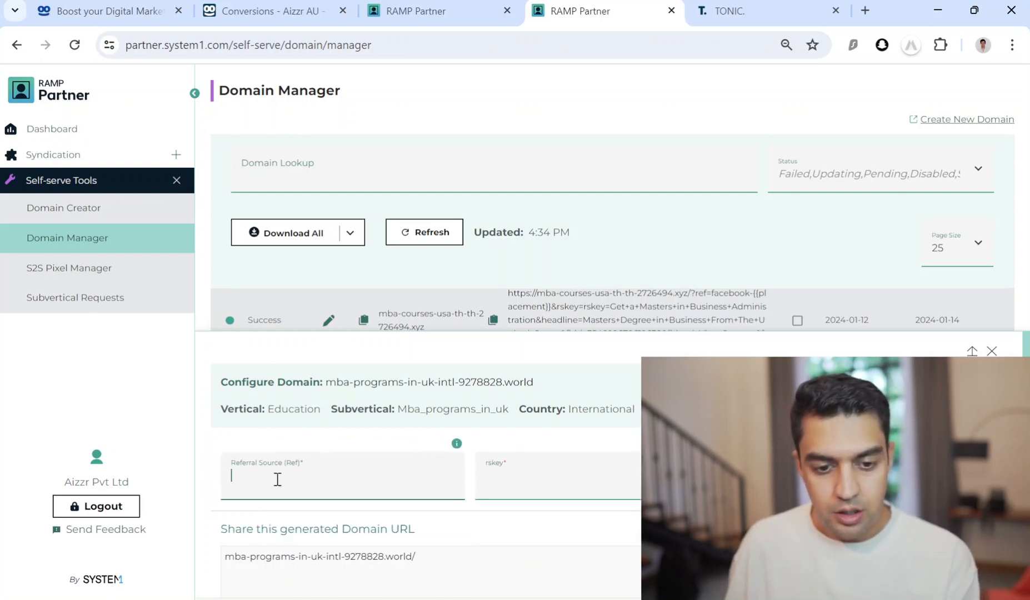
Step: Refresh the generated domain URL by switching the traffic source to Facebook and back to Taboola
scroll(379, 473, "up", 1)
left_click(275, 455)
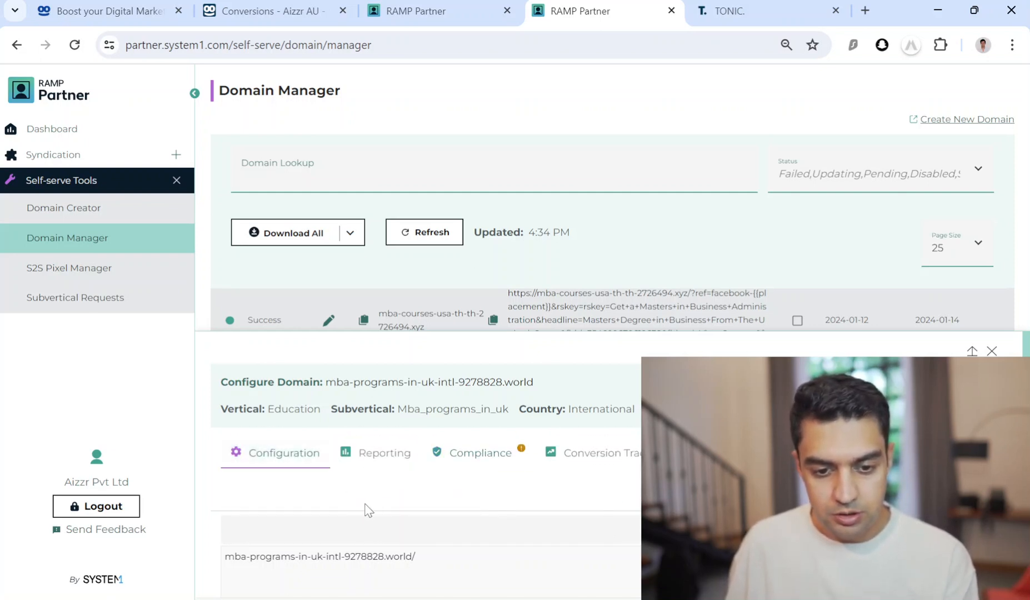
left_click(414, 537)
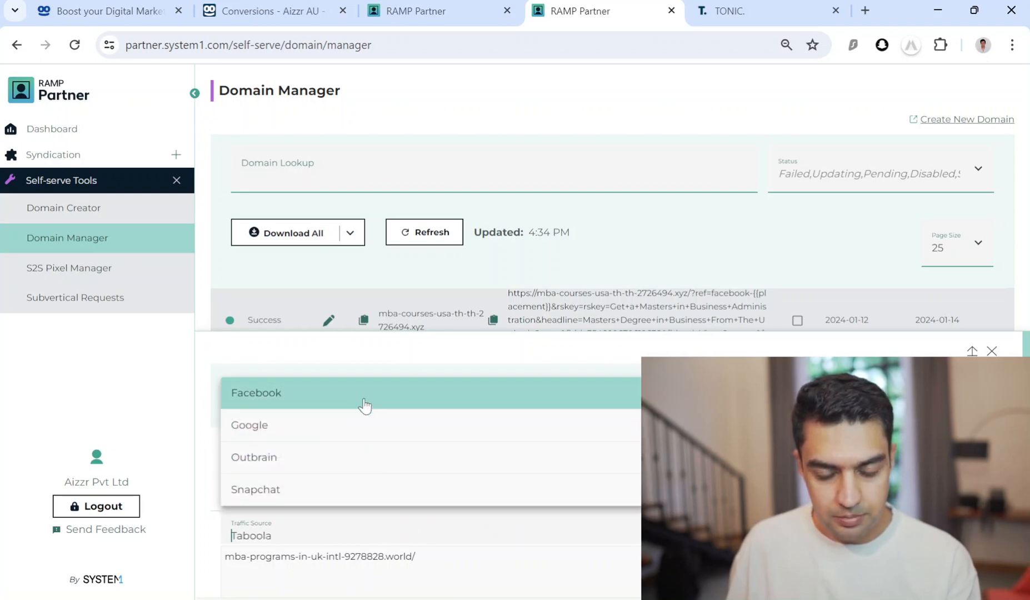
left_click(364, 408)
scroll(450, 523, "down", 1)
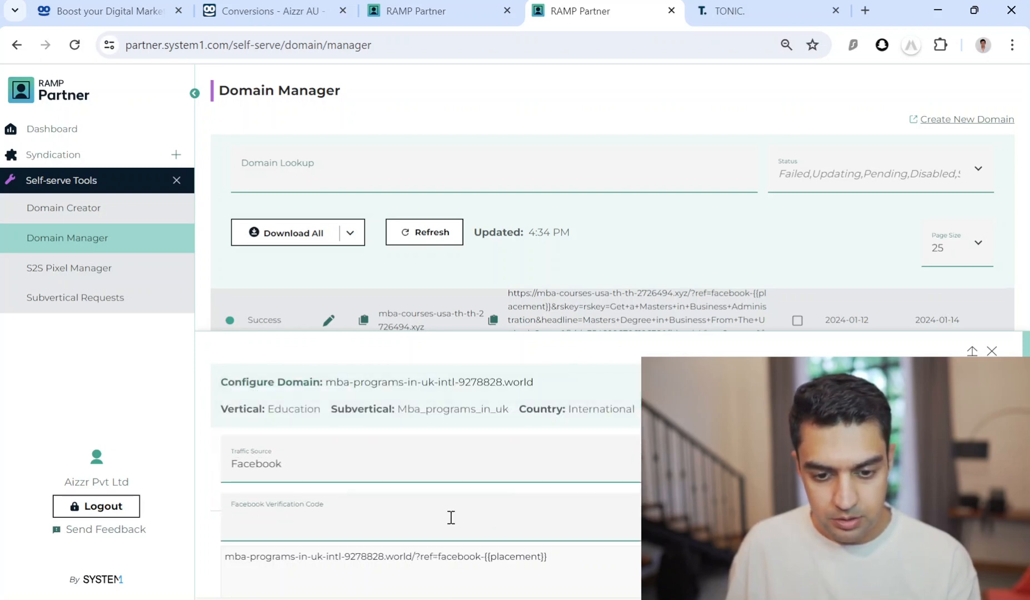
left_click(383, 462)
scroll(334, 394, "down", 1)
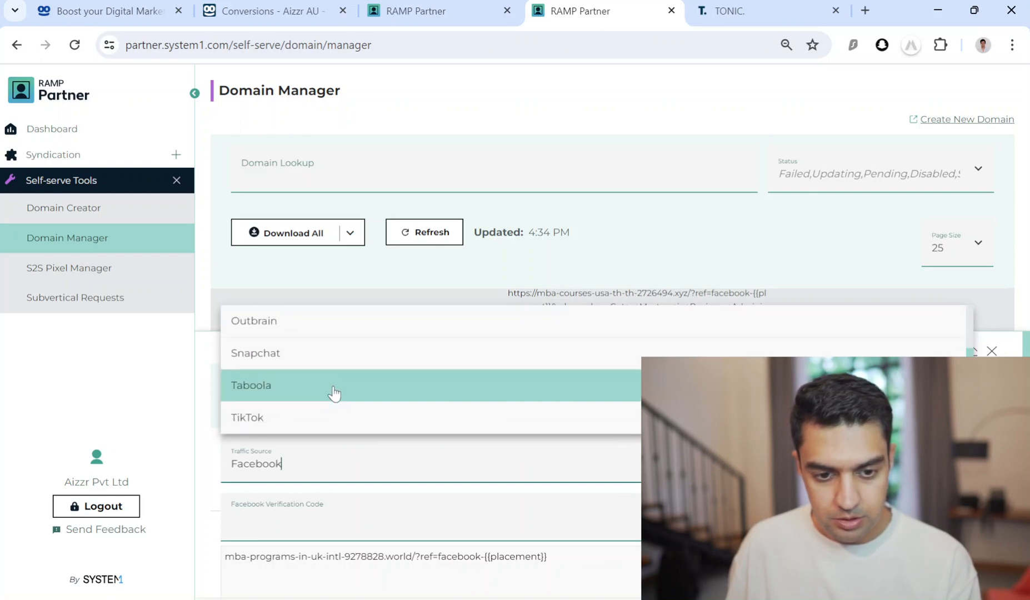
left_click(319, 396)
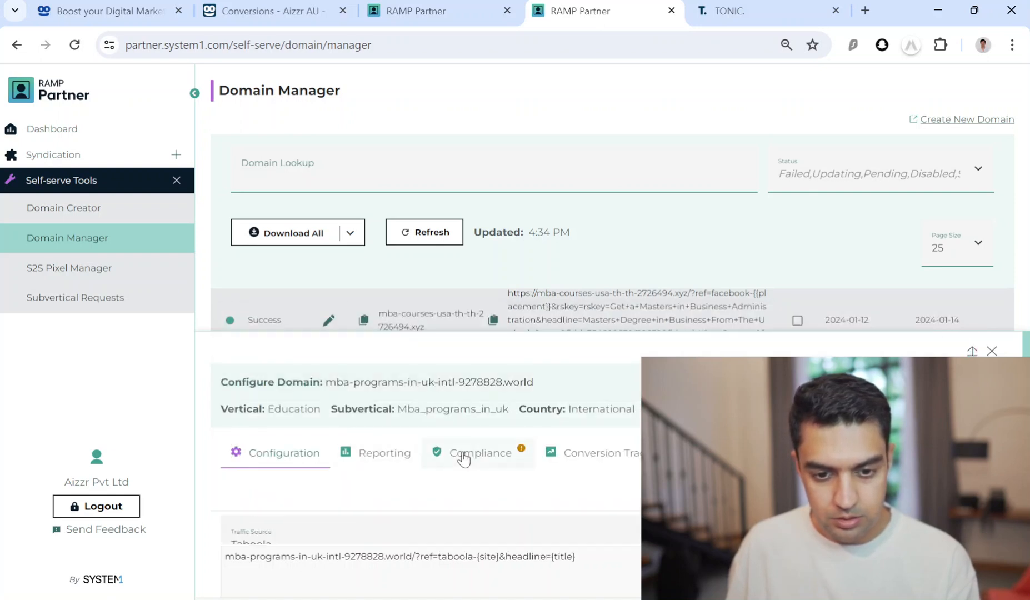
Step: Review the taboola-{site} referral source in the domain's compliance settings and set the rskey to "mba programs uk"
scroll(430, 487, "down", 1)
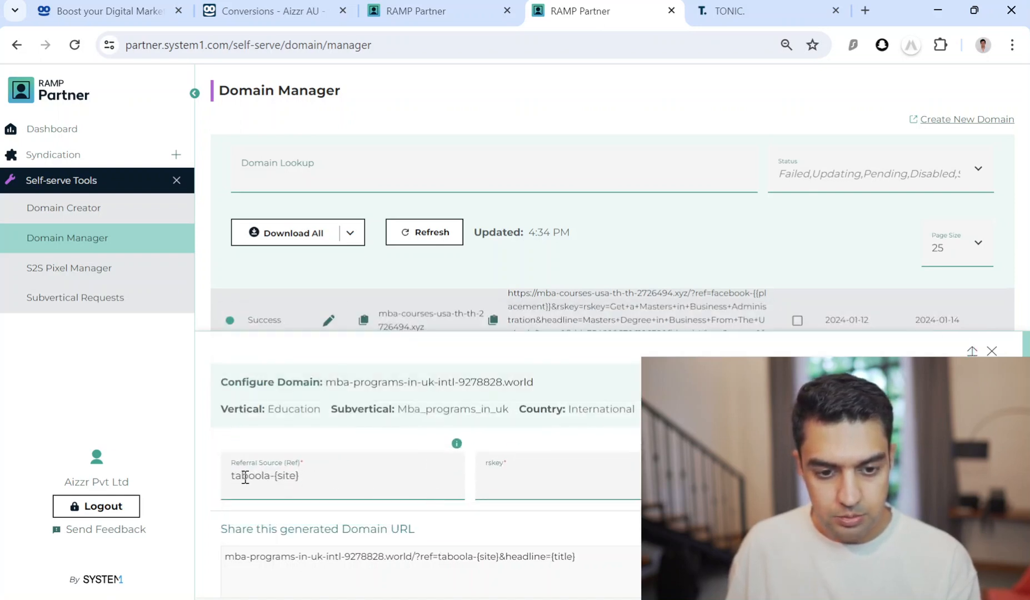
left_click_drag(320, 477, 215, 481)
left_click(306, 477)
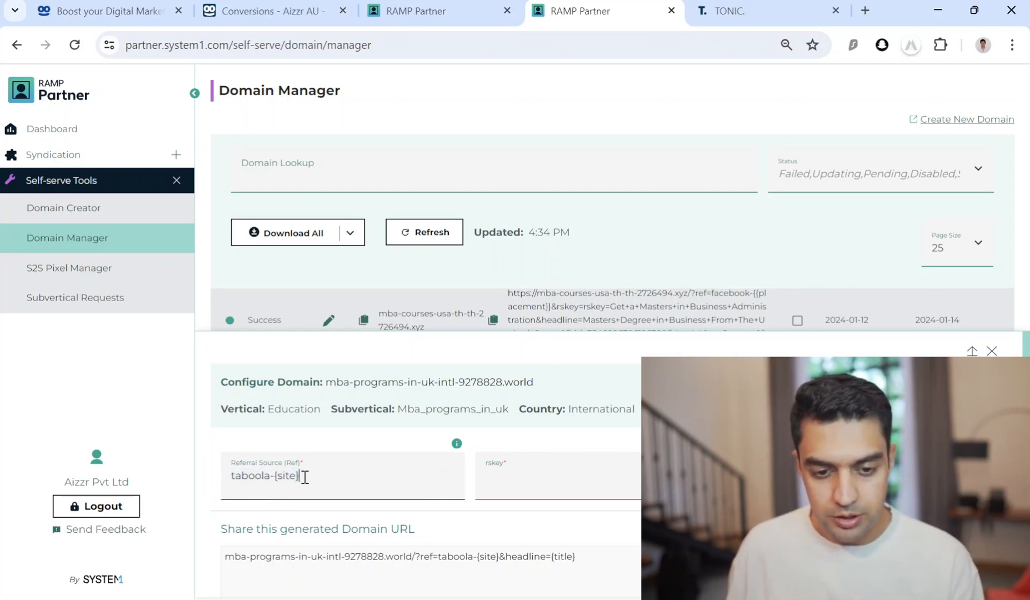
left_click(506, 484)
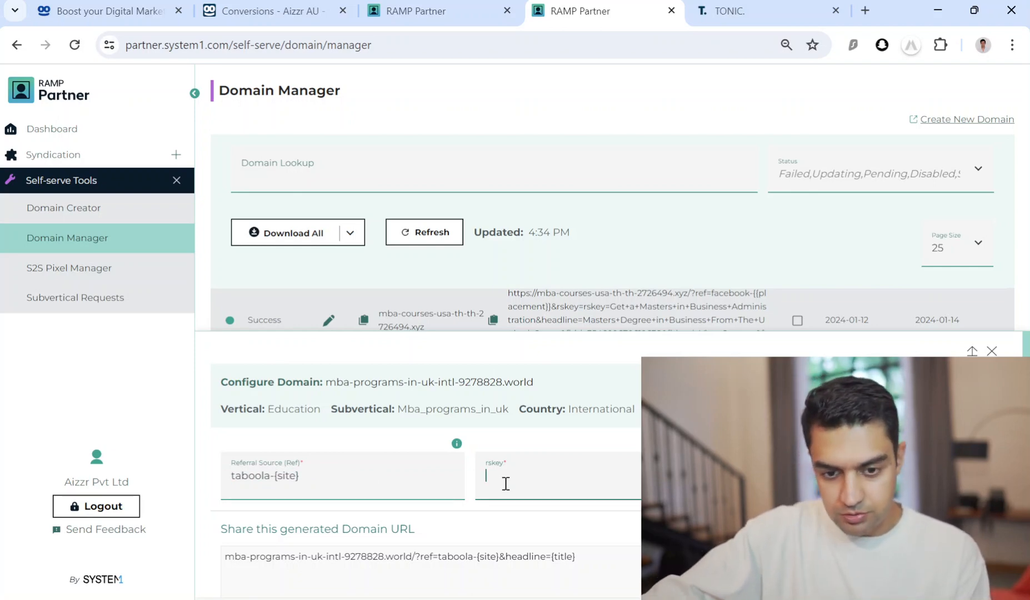
type("mba")
key("BackSpace")
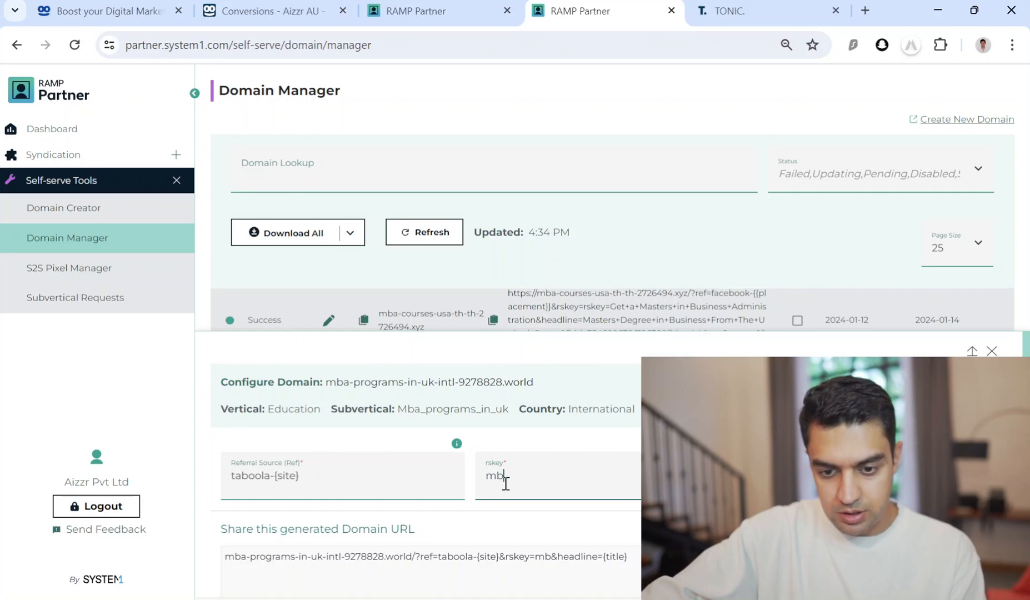
type("a pr")
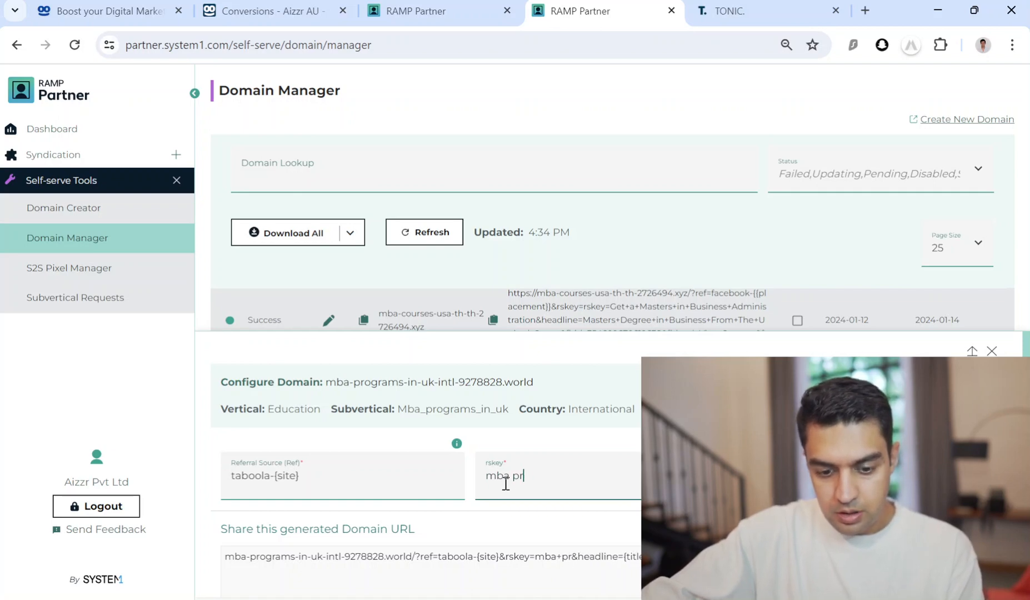
type("ograms uk")
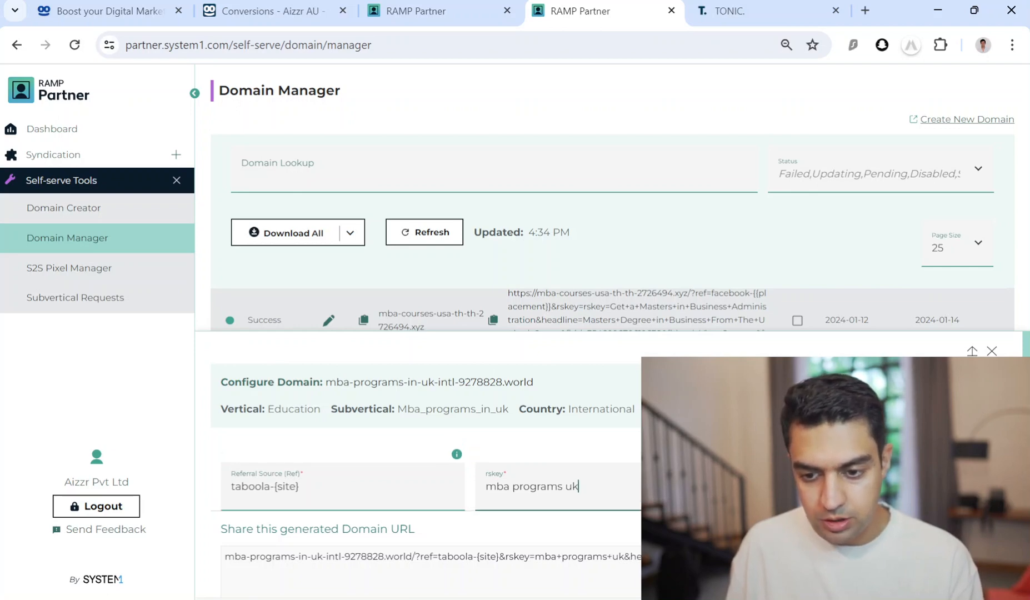
Step: Copy the advertiser account ID from Taboola Ads tracking into the Taboola advertiser account ID (tbid) of the domain's conversion tracking settings
left_click(565, 458)
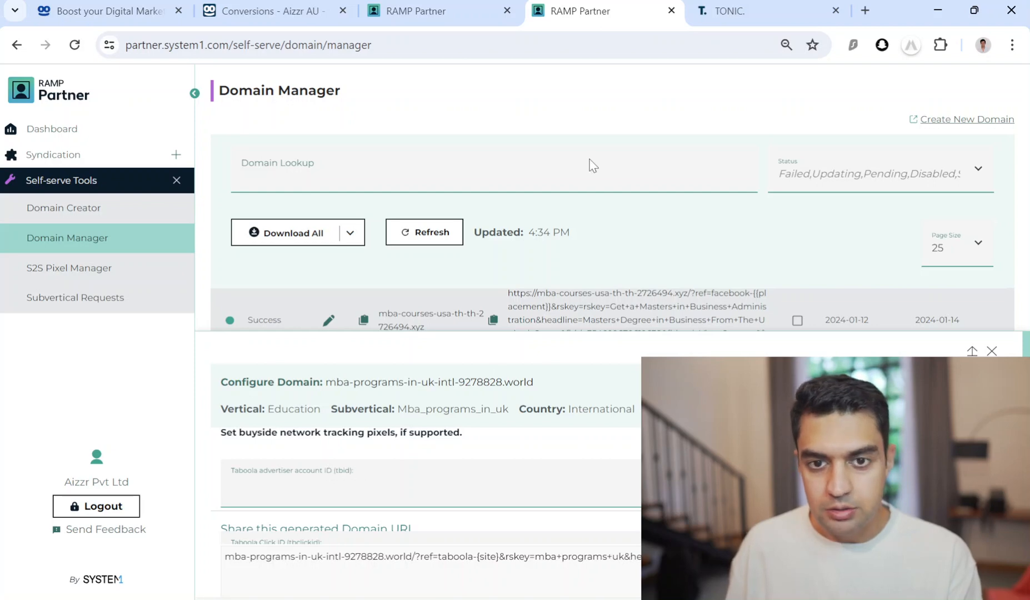
left_click(273, 11)
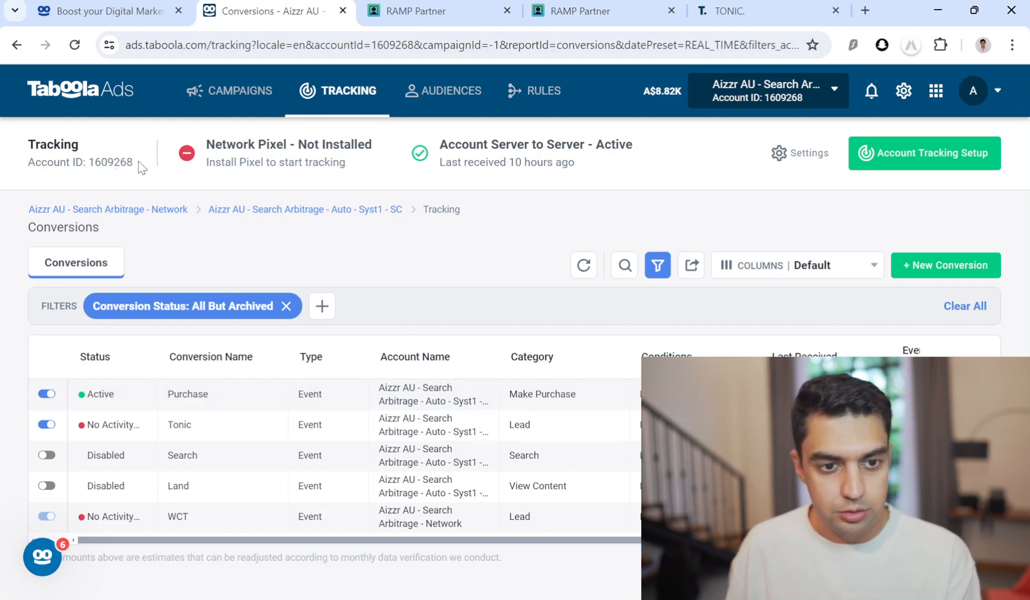
left_click_drag(134, 162, 100, 162)
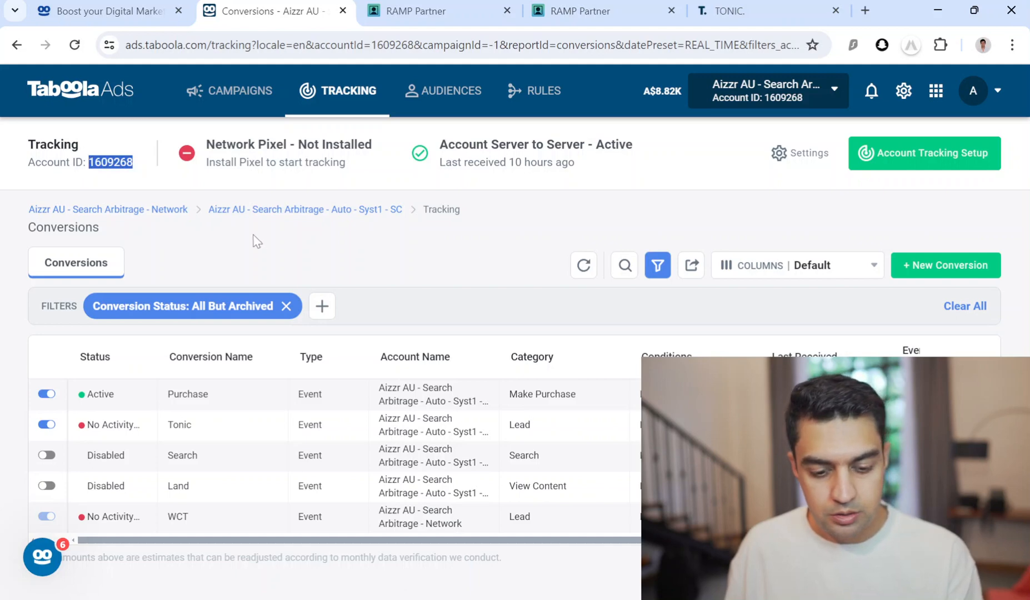
left_click(418, 12)
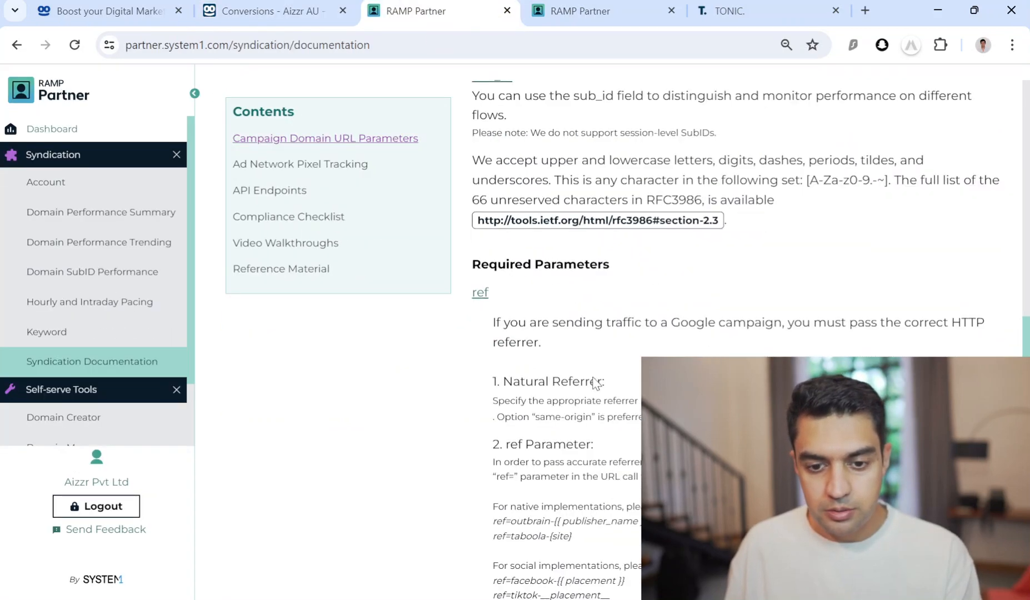
left_click(559, 5)
left_click(304, 486)
type("1609268")
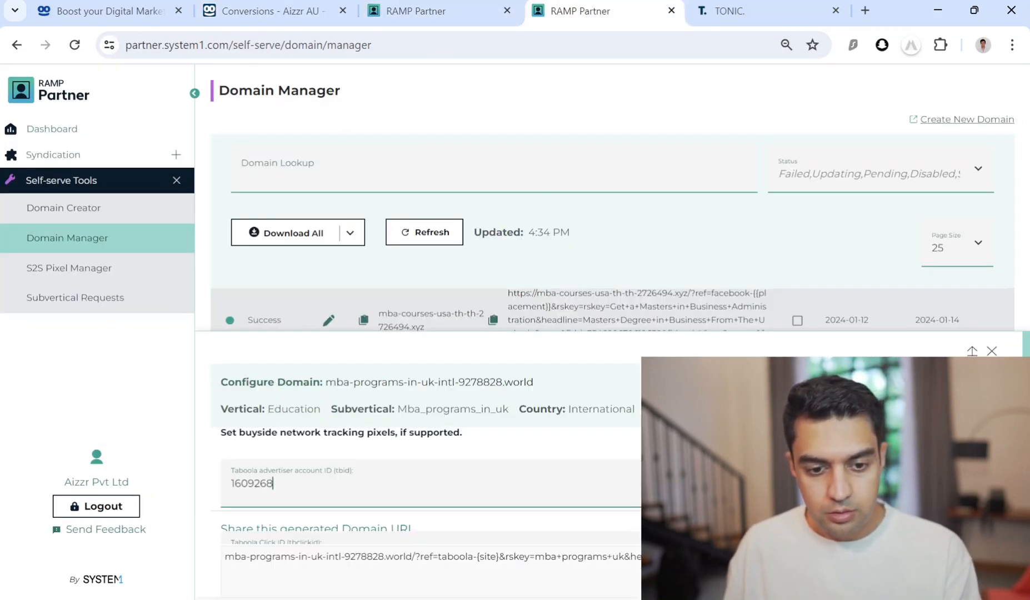
Step: Look up the Taboola Pixel parameters, including tbland, tbserp, tbclick and tbclickid, under Ad Network Pixel Tracking in the Syndication Documentation
scroll(431, 483, "down", 2)
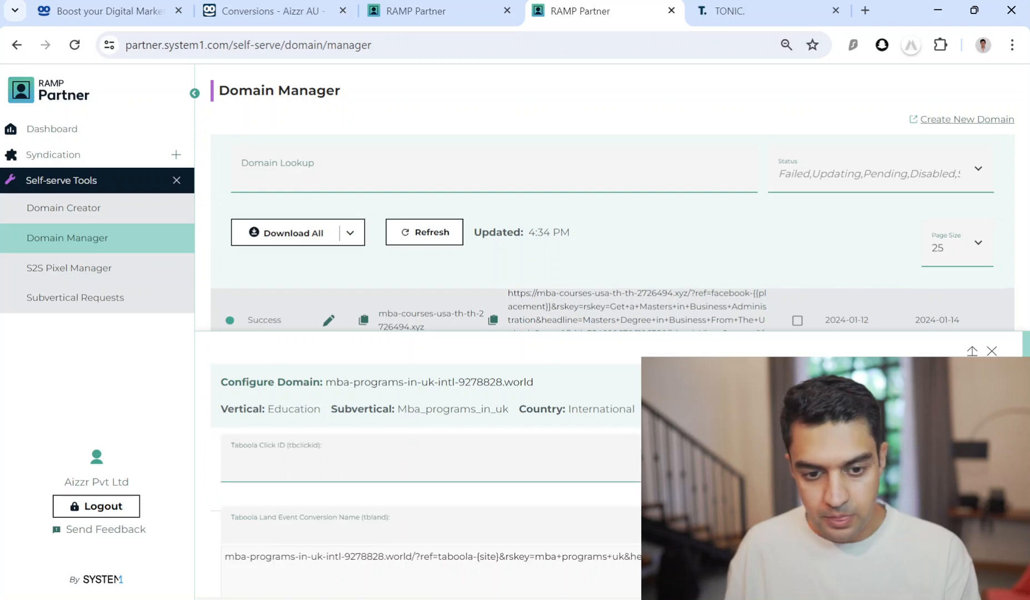
left_click(260, 463)
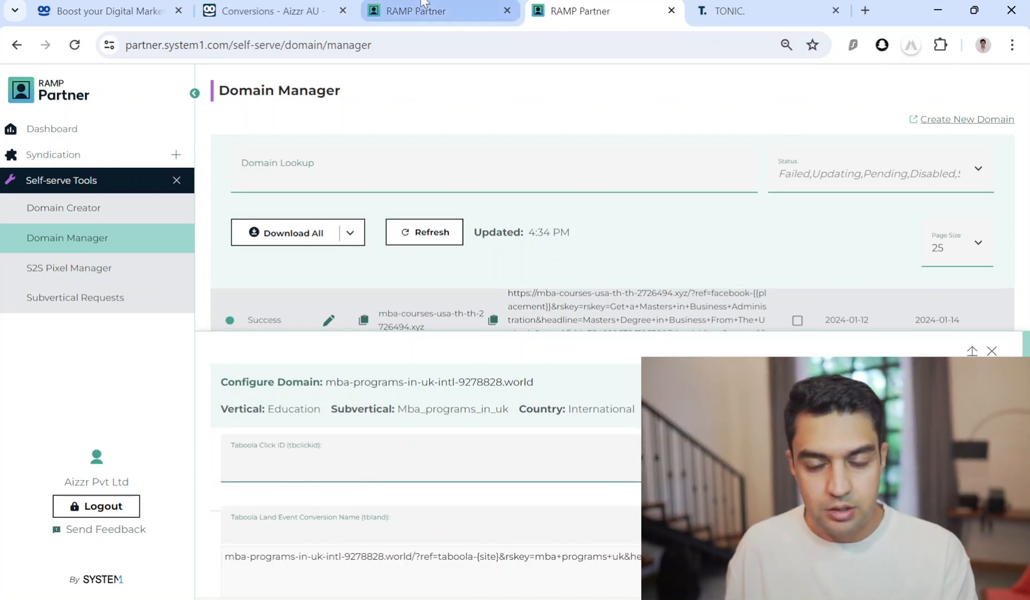
left_click(421, 17)
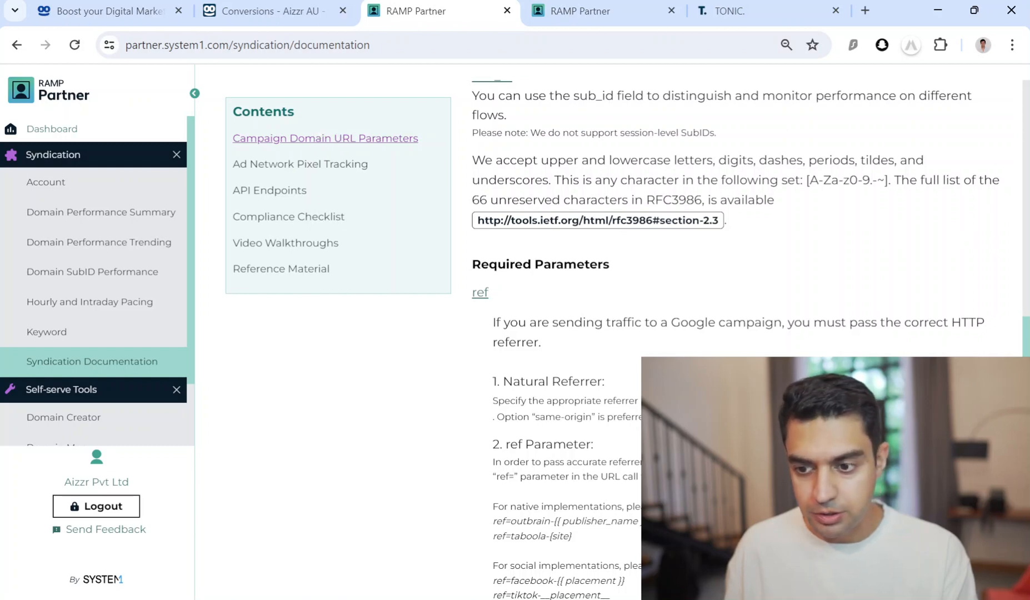
scroll(1027, 341, "up", 10)
scroll(1027, 341, "down", 5)
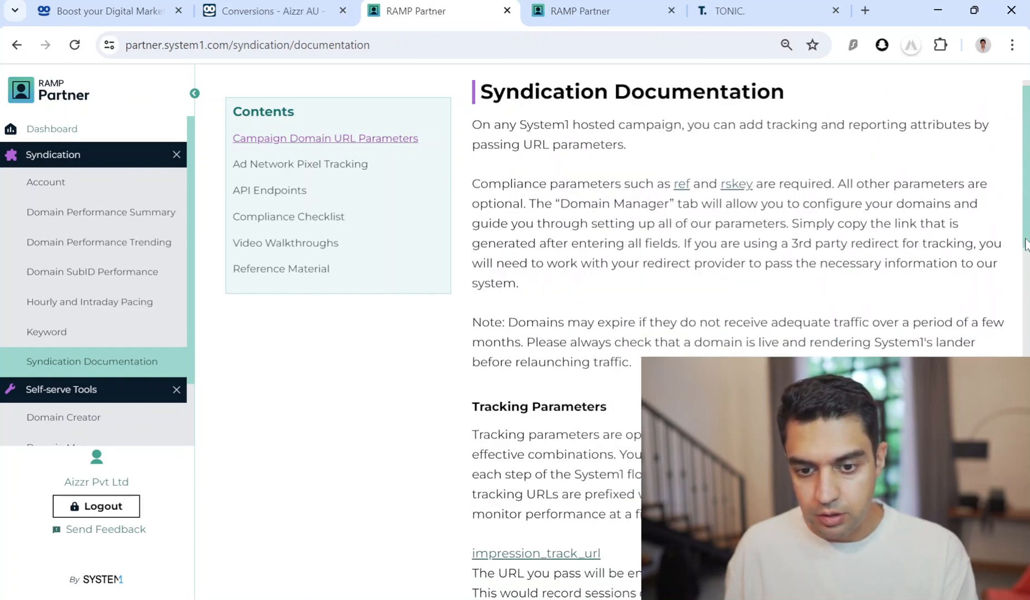
scroll(1027, 342, "down", 10)
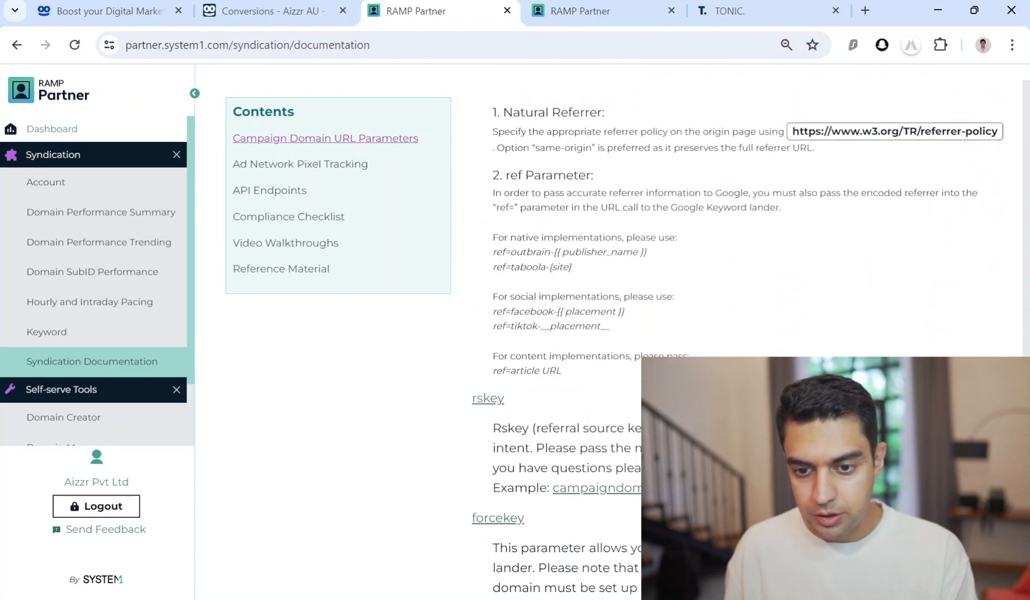
scroll(469, 285, "up", 3)
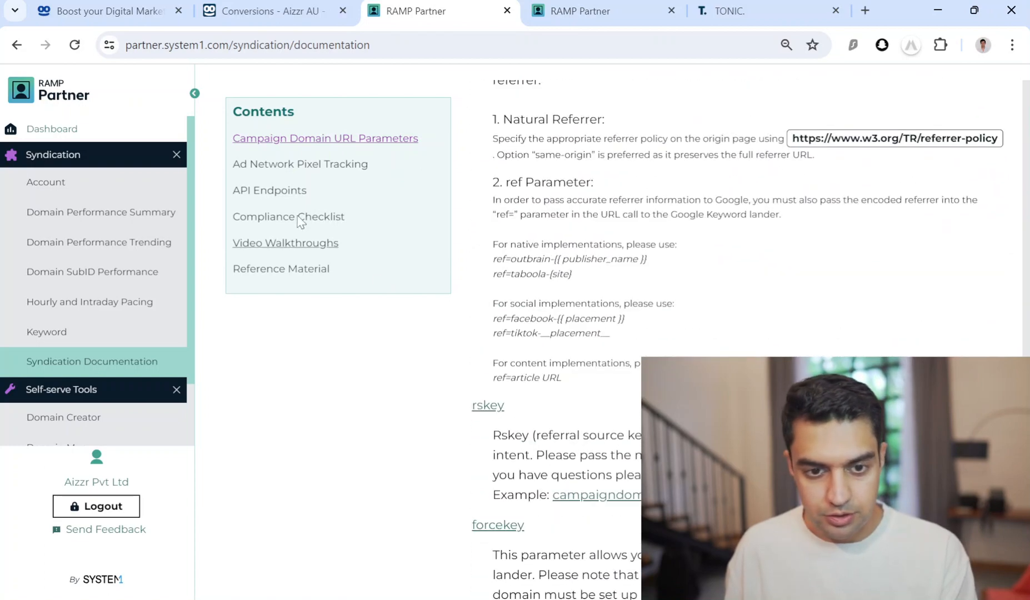
left_click(261, 165)
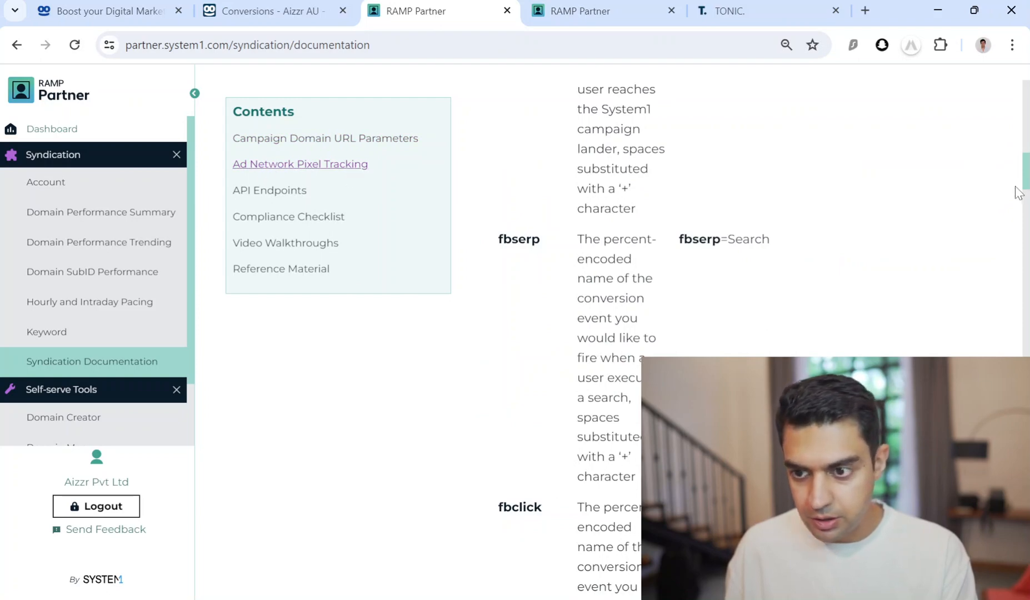
left_click_drag(1027, 164, 1029, 528)
scroll(644, 333, "down", 3)
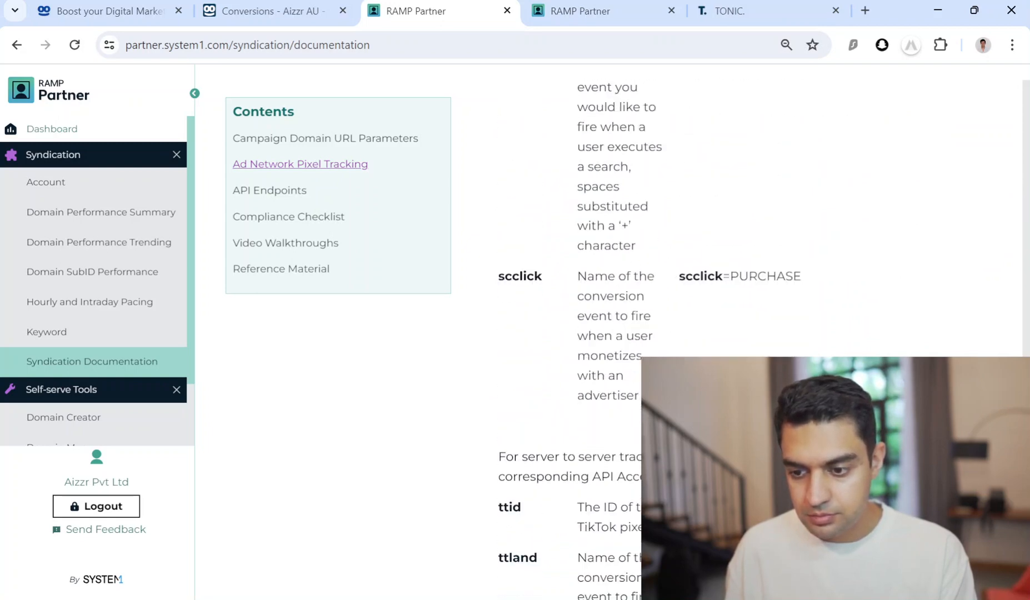
left_click_drag(1028, 454, 1029, 268)
scroll(948, 333, "down", 5)
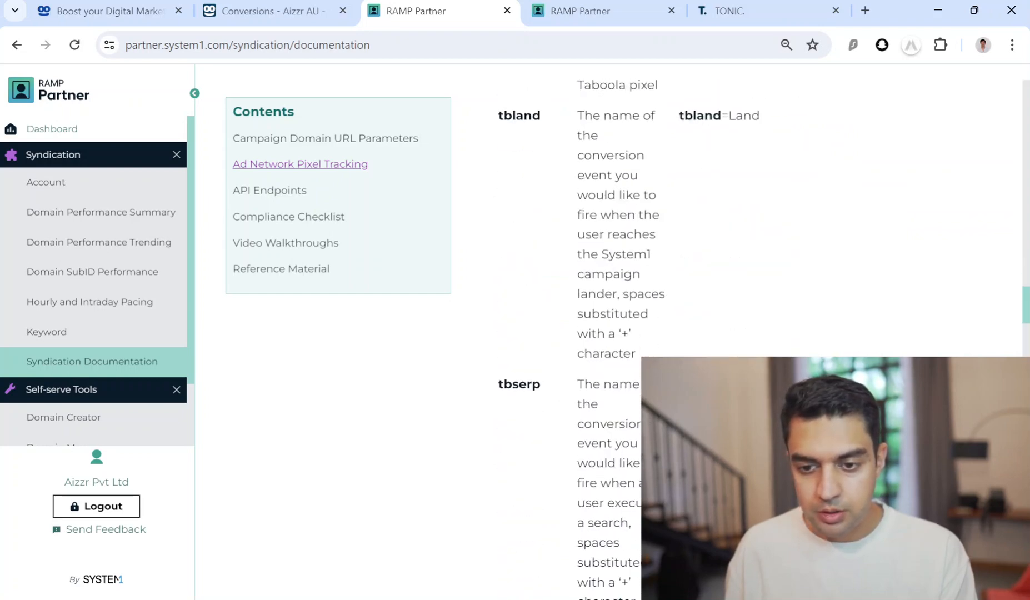
scroll(745, 256, "up", 1)
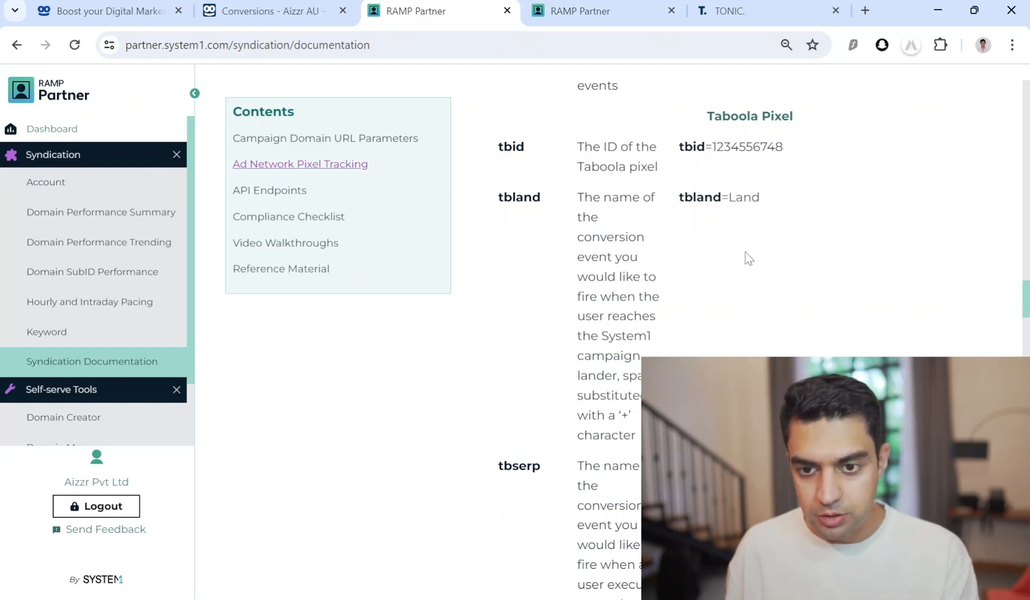
scroll(745, 258, "up", 4)
scroll(628, 265, "down", 6)
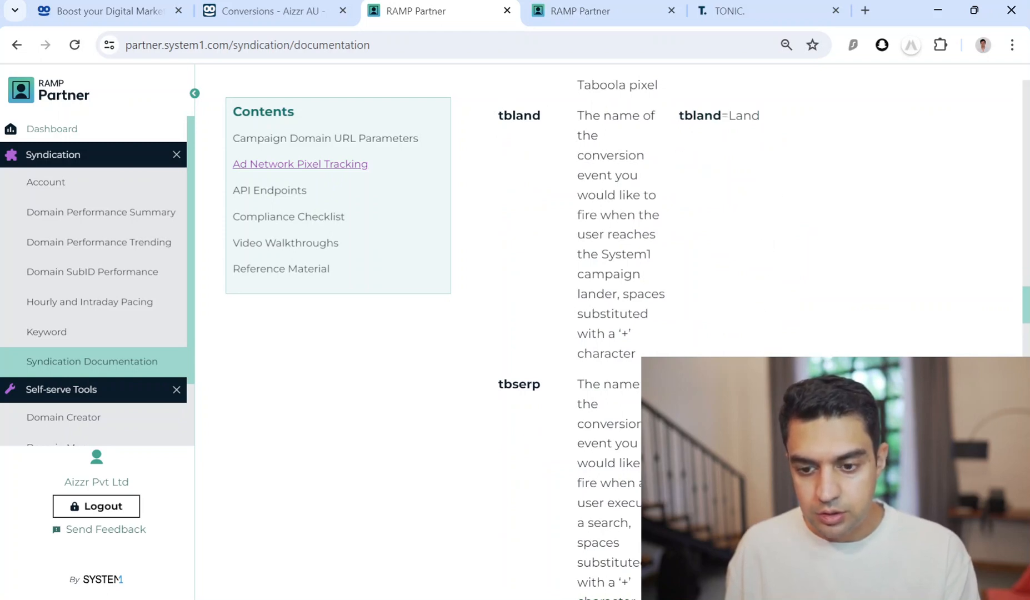
scroll(578, 333, "down", 3)
scroll(611, 333, "down", 3)
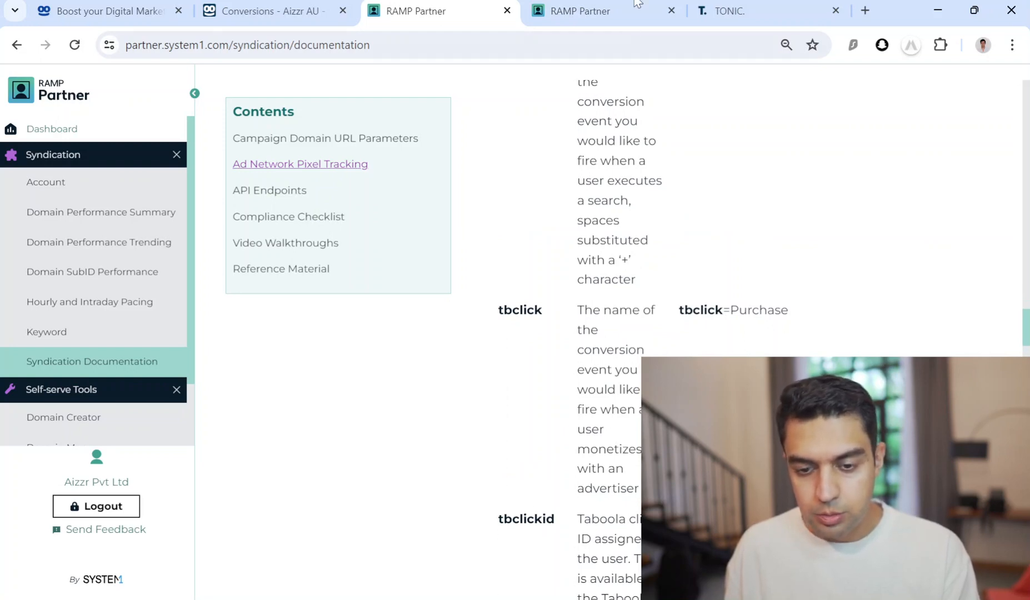
Step: Return to the domain configuration and set the Taboola Click ID (tbclickid) to {click_id}
left_click(581, 10)
left_click(333, 477)
type("{click_id}")
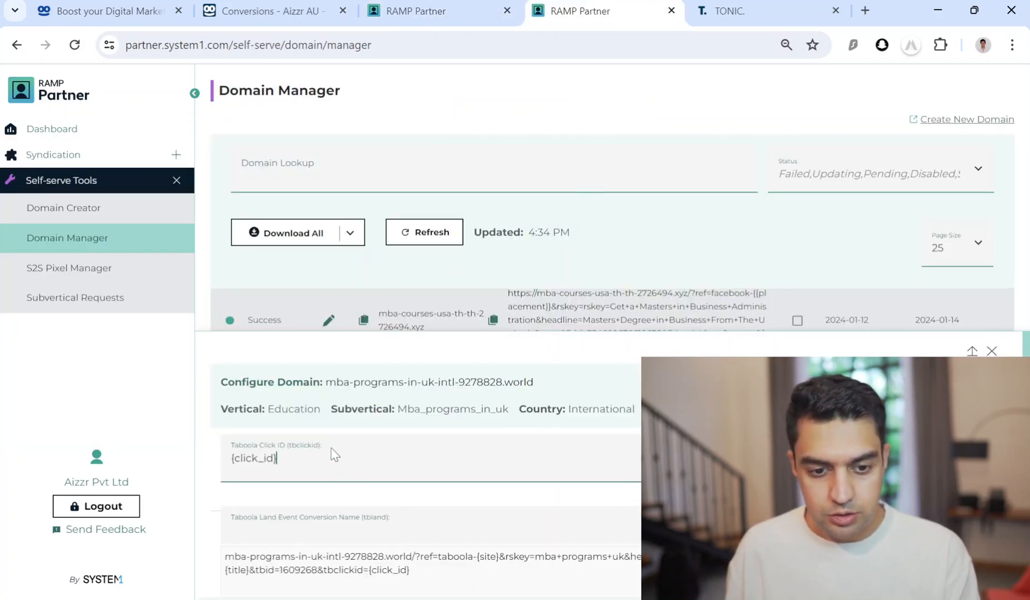
Step: Copy the tbland example value "Land" from the documentation into the domain's Taboola land event conversion name
left_click(453, 17)
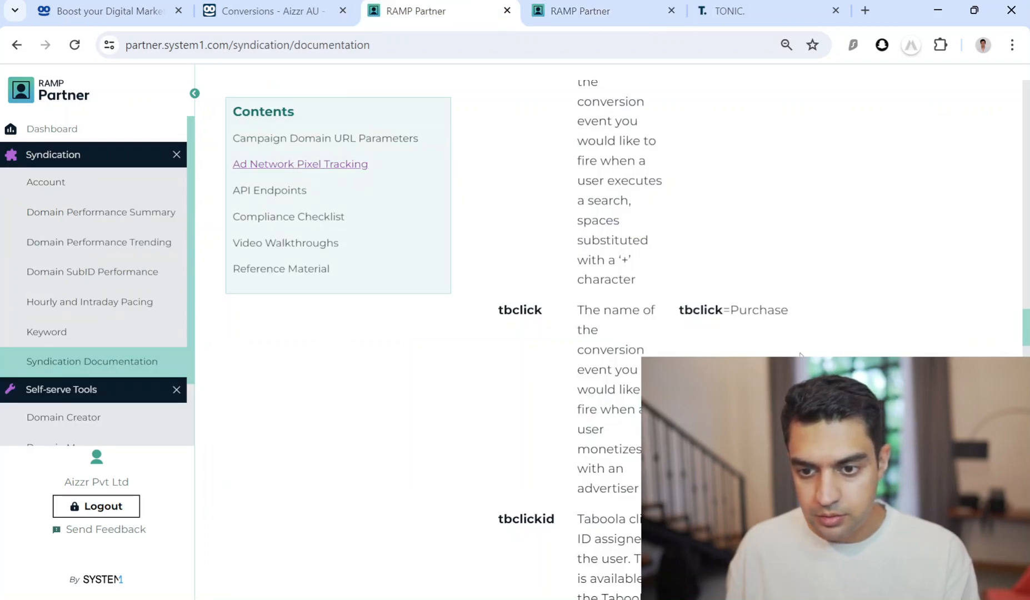
scroll(801, 354, "up", 1)
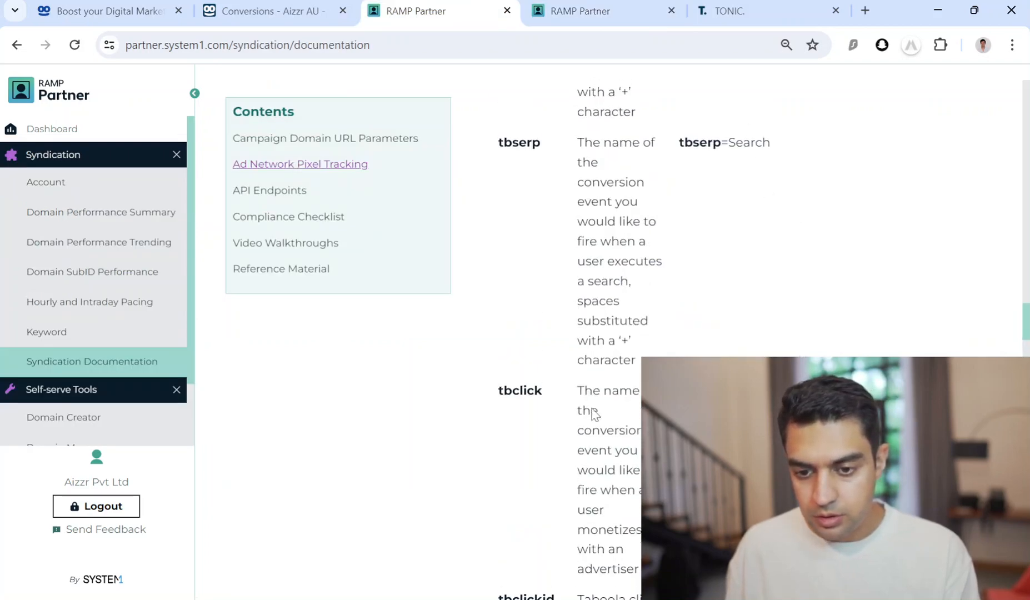
scroll(718, 157, "up", 3)
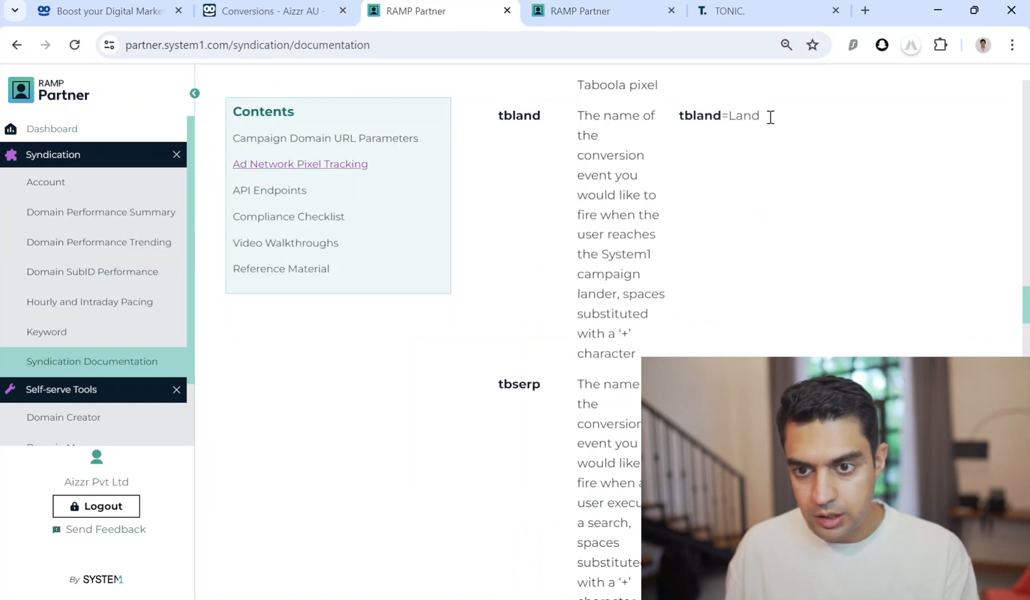
left_click_drag(771, 118, 732, 115)
key("ctrl+c")
left_click(600, 11)
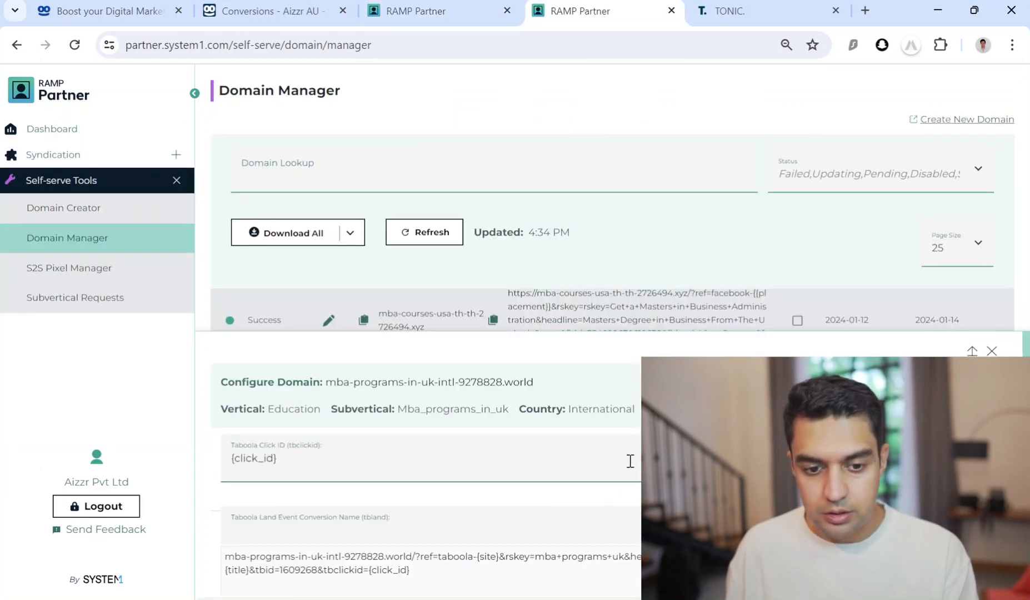
scroll(611, 470, "down", 2)
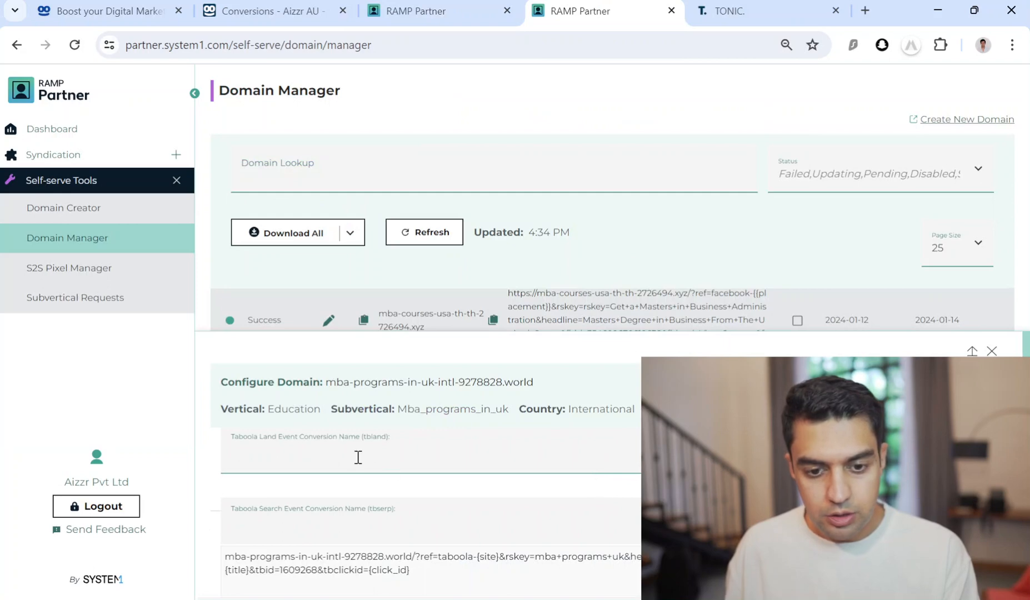
left_click(358, 457)
key("ctrl+v")
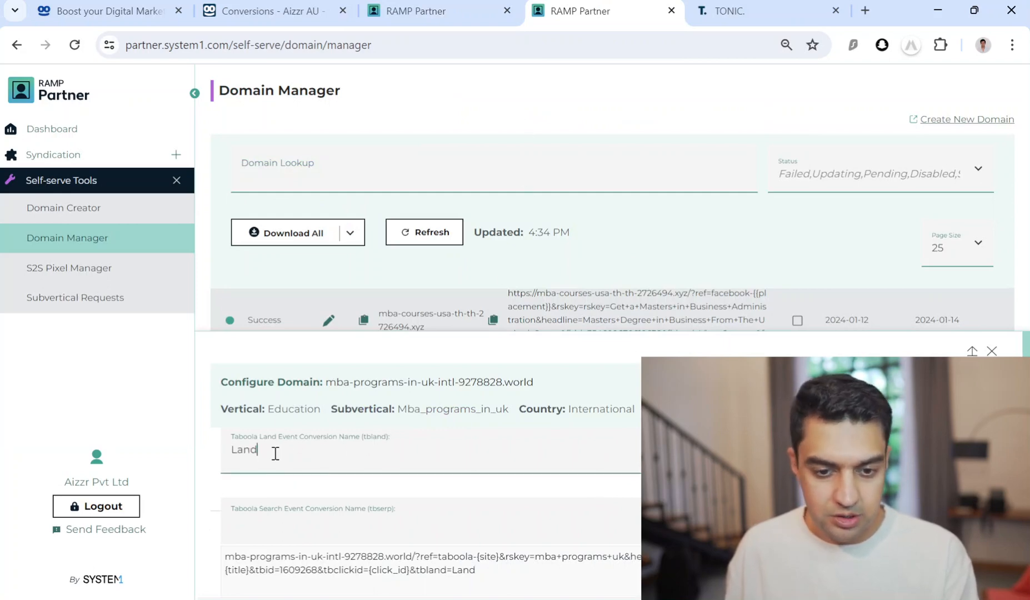
Step: Check the documentation again and set the domain's Taboola search event conversion name (tbserp) to "Search"
left_click(486, 11)
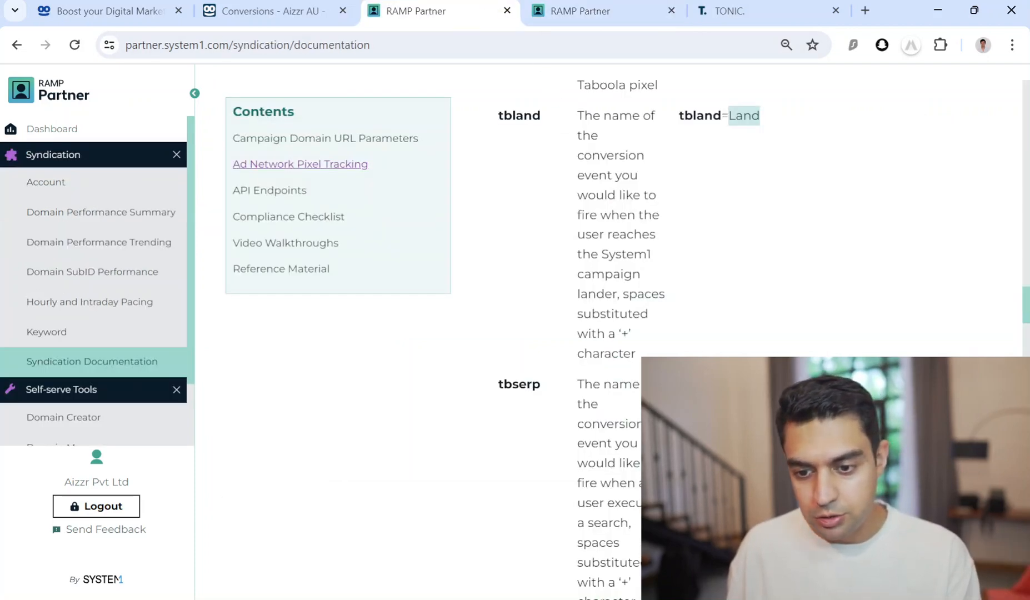
left_click(745, 116)
left_click(581, 11)
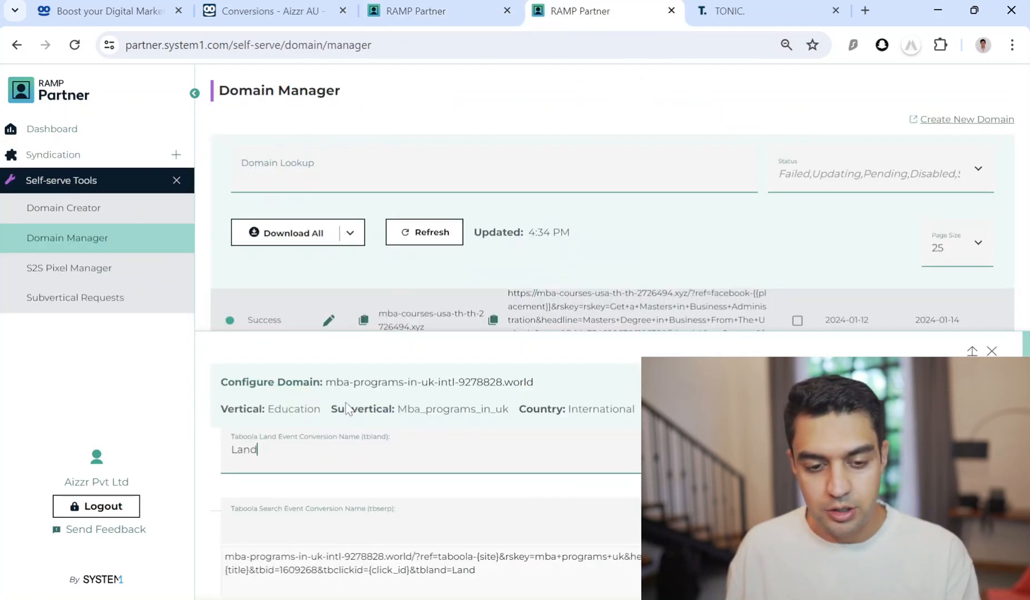
left_click(265, 527)
type("Search")
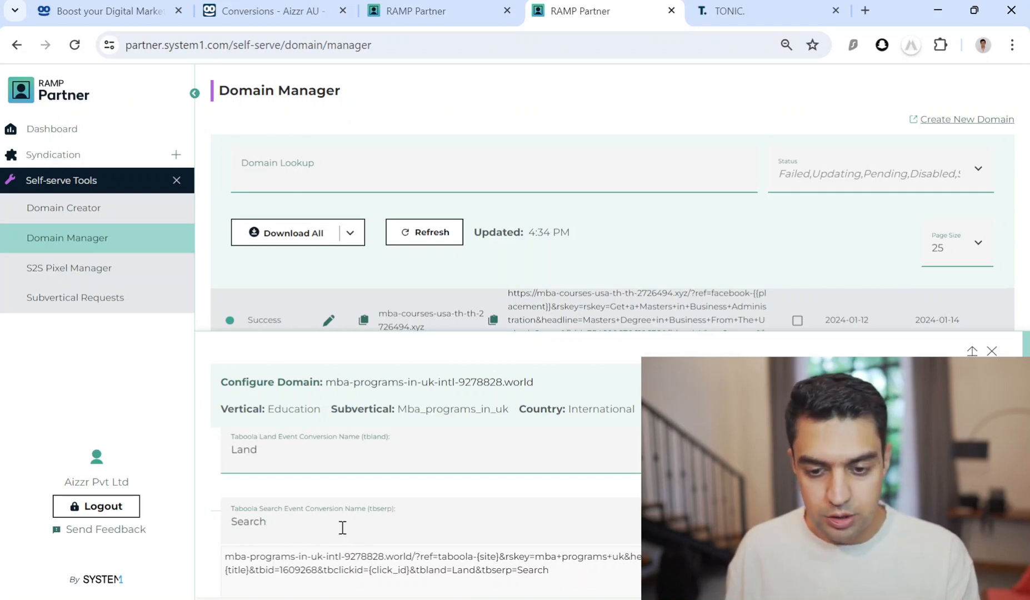
Step: Look up the tbclick parameter in the Syndication Documentation and check the existing conversions in Taboola Ads, returning to the domain configuration
scroll(343, 527, "down", 1)
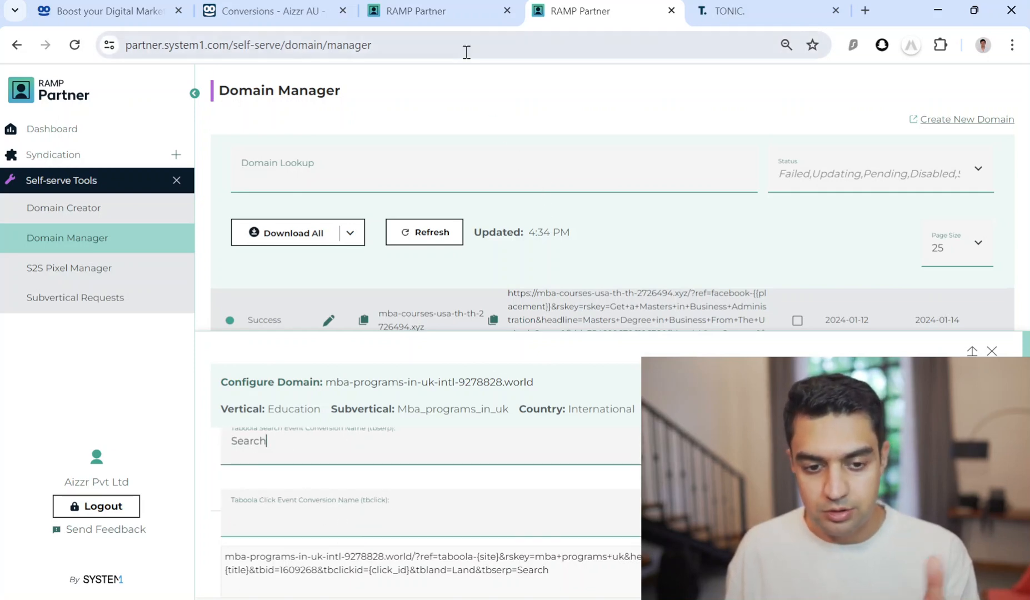
left_click(284, 511)
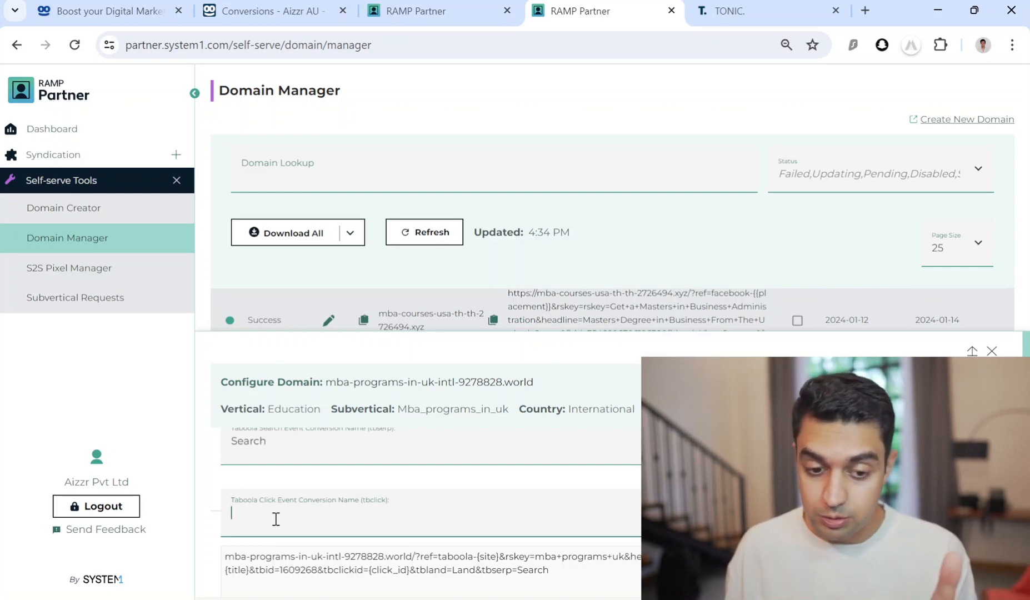
key("ctrl+shift+Tab")
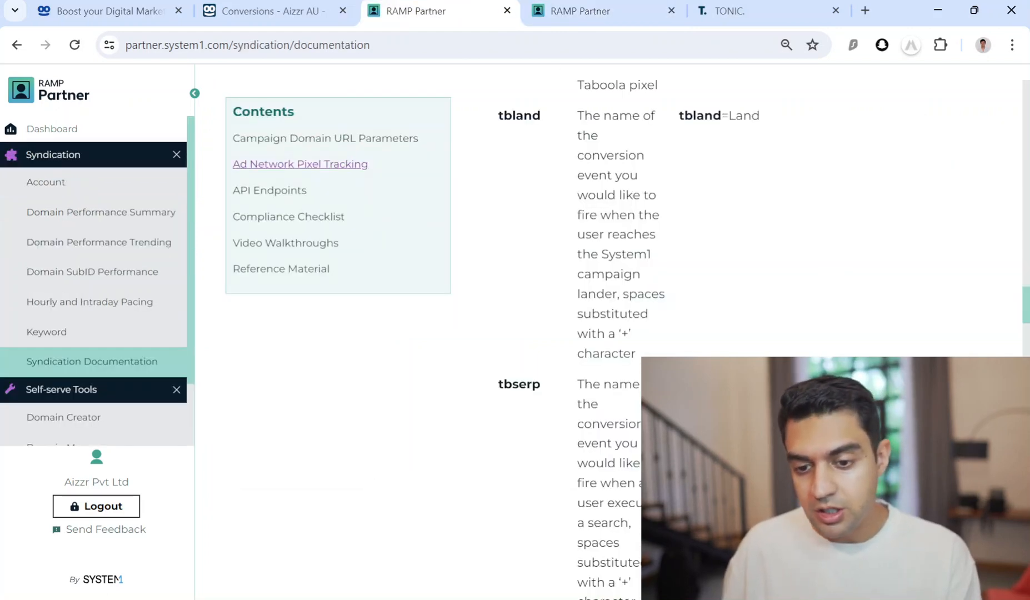
scroll(555, 333, "down", 3)
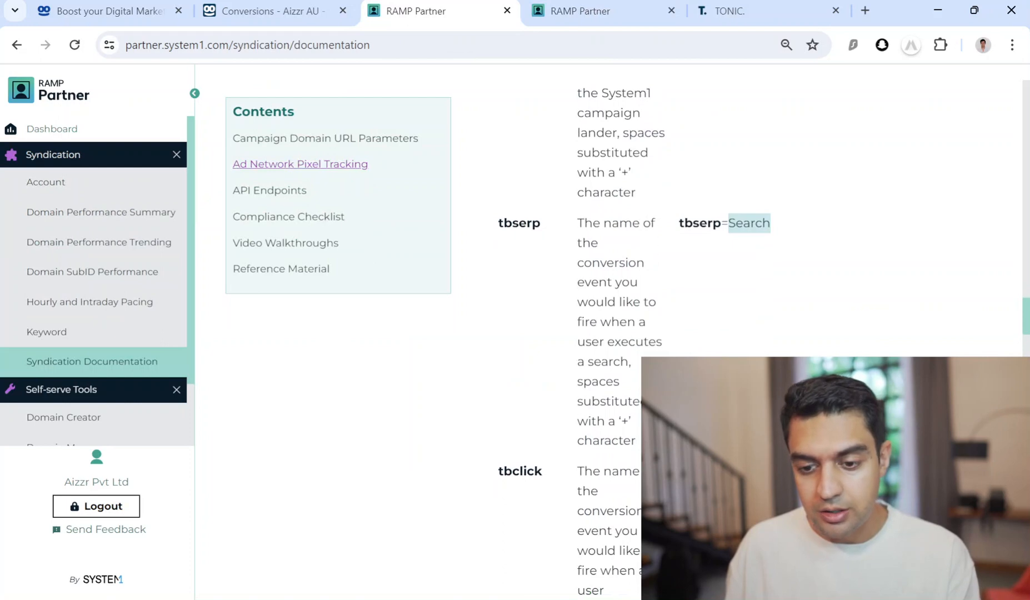
left_click(734, 472)
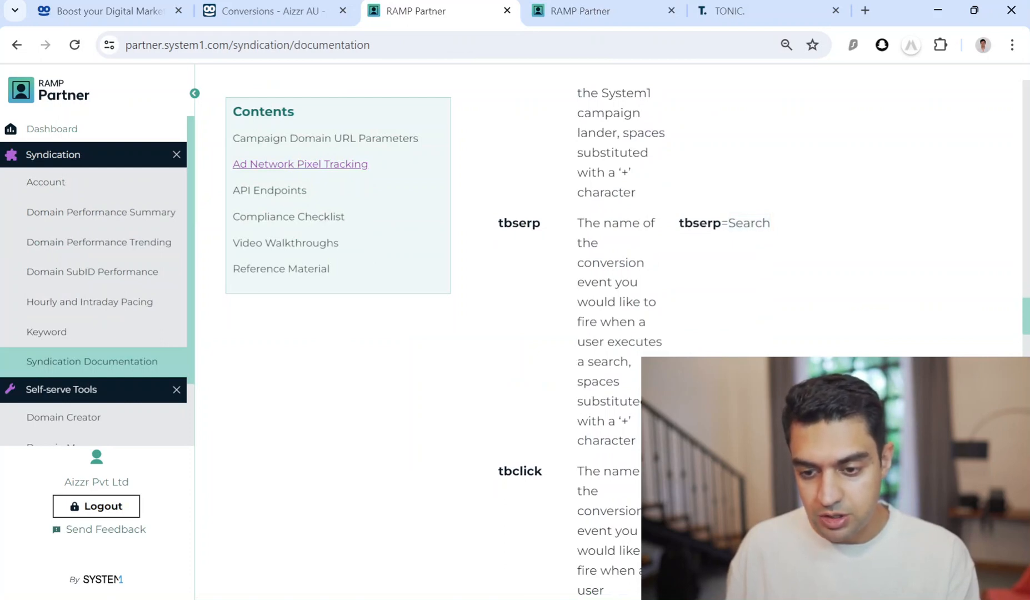
left_click(565, 8)
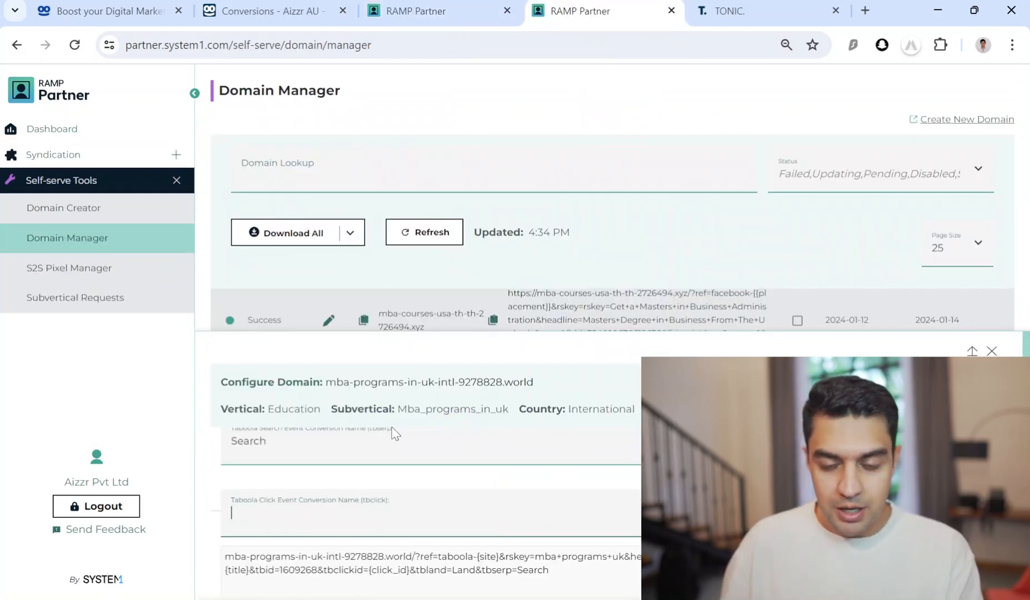
left_click(273, 10)
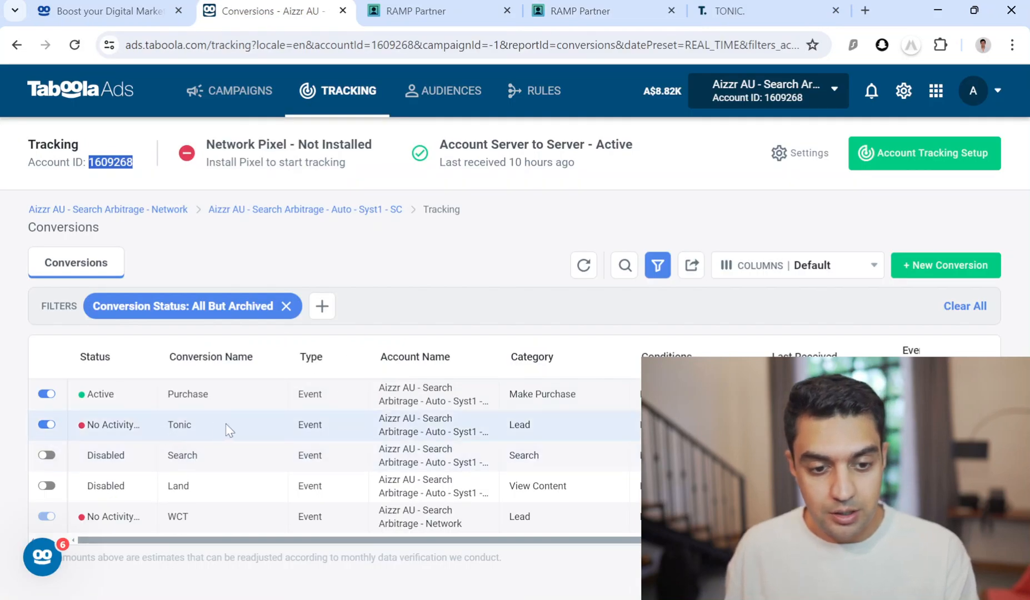
left_click(700, 425)
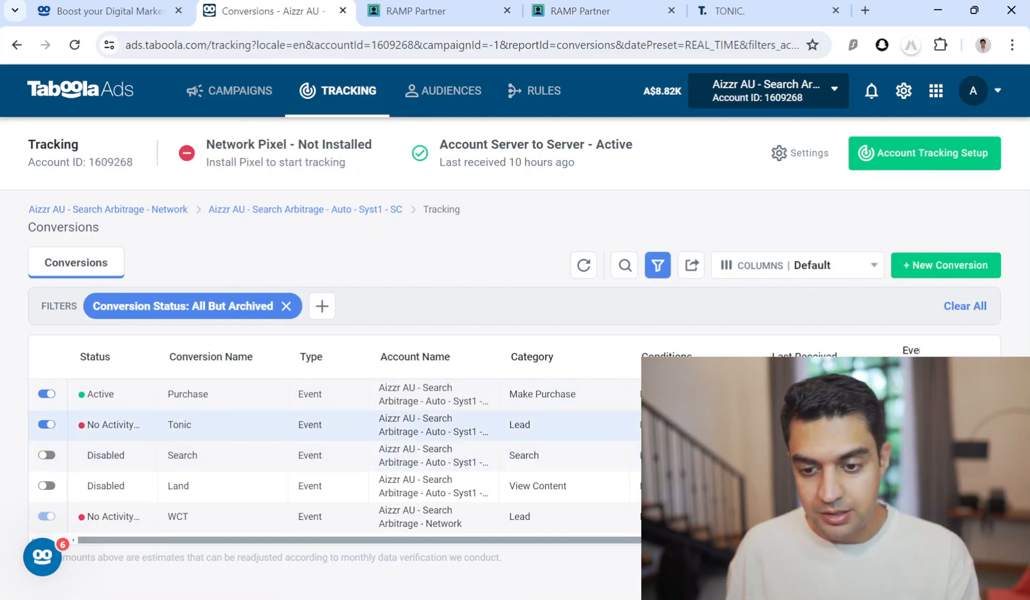
left_click(581, 10)
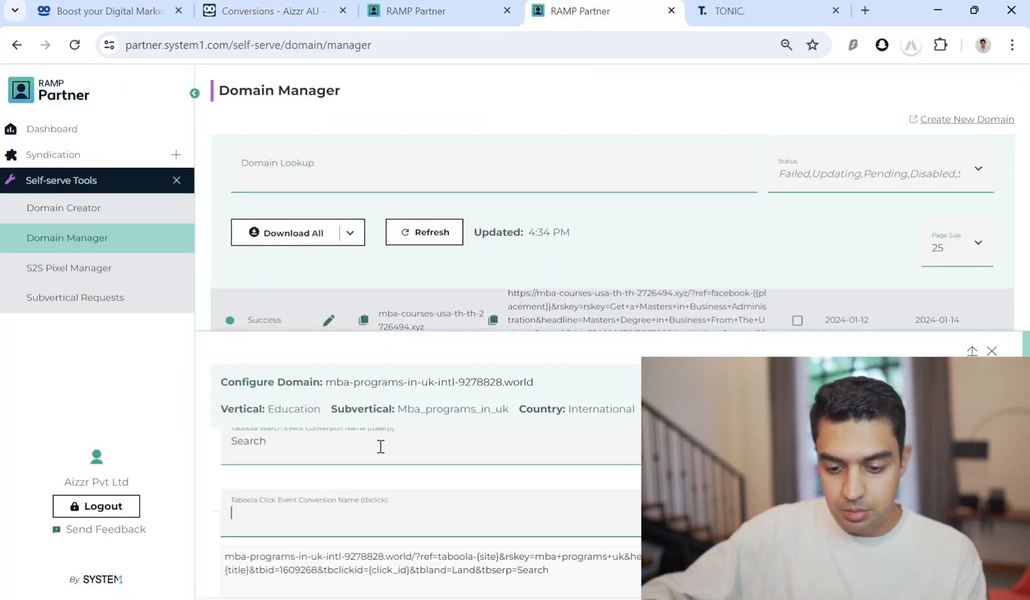
Step: Set the domain's Taboola click event conversion name (tbclick) to "Lead"
type("lead")
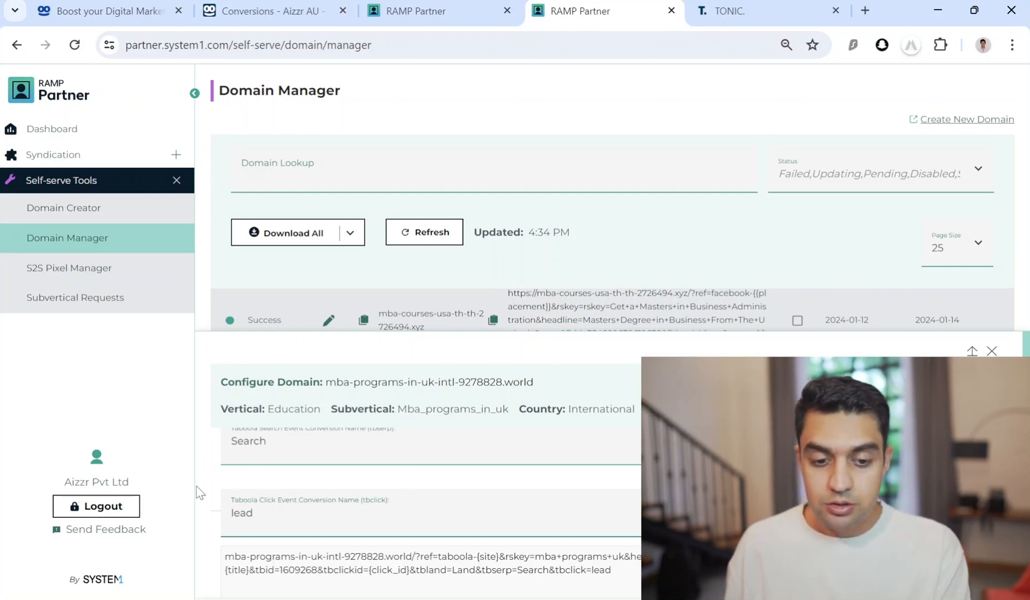
key("Home")
key("Delete")
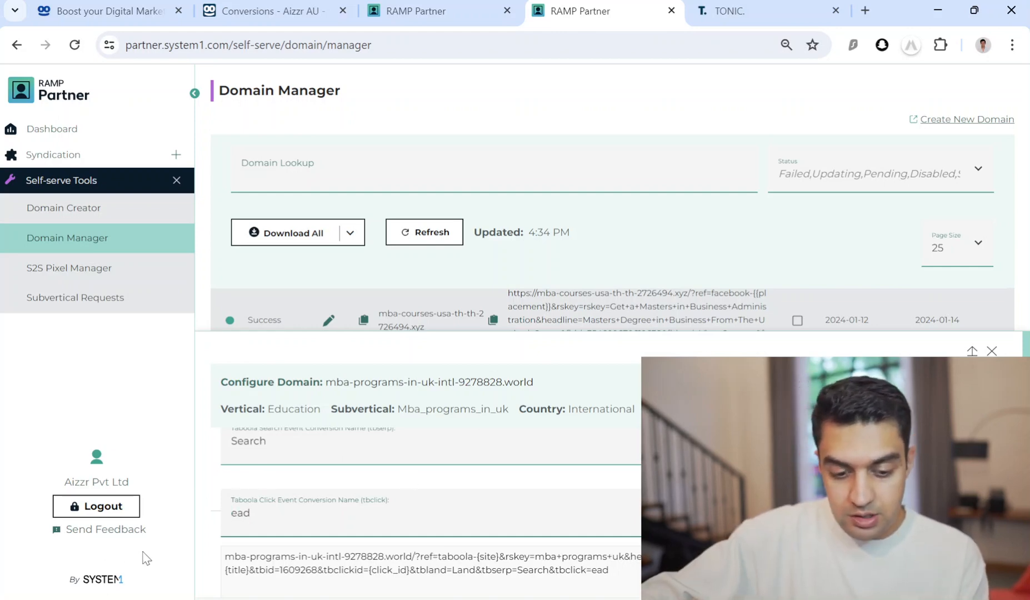
type("L")
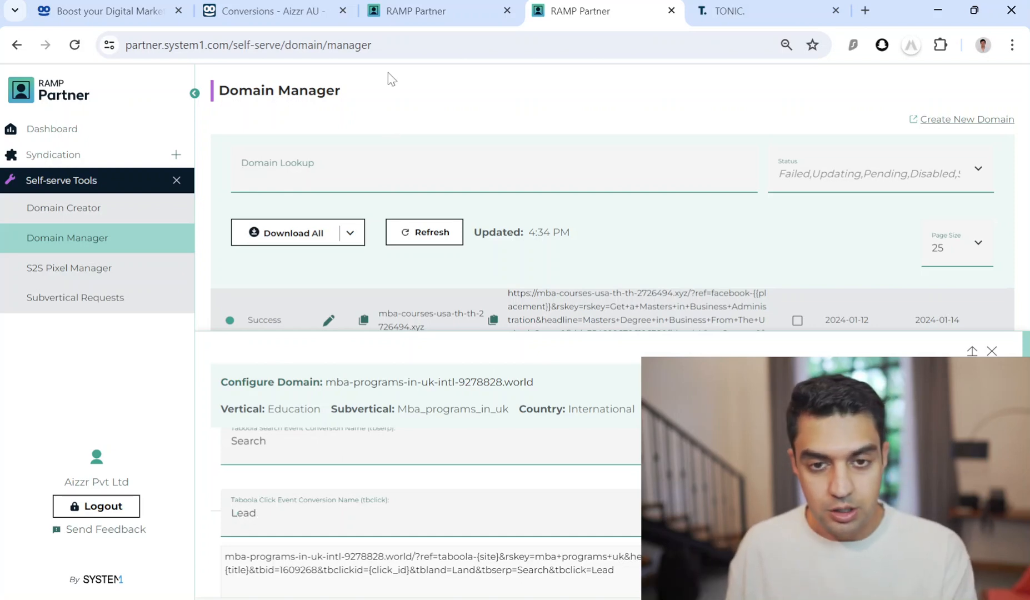
Step: Switch to Taboola Ads and start a new conversion of type Event
left_click(384, 11)
left_click(327, 5)
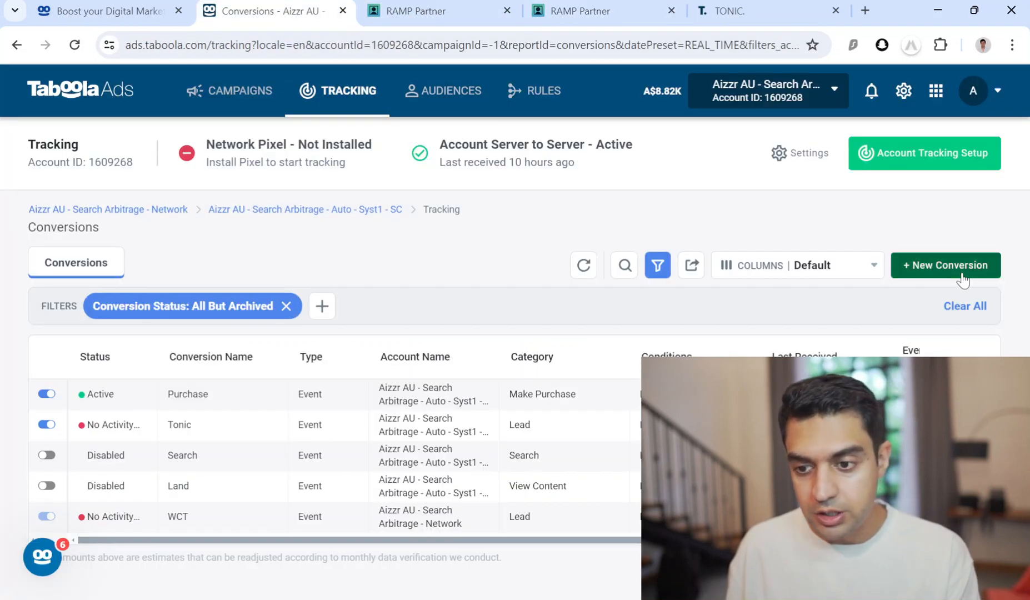
left_click(947, 265)
left_click(353, 372)
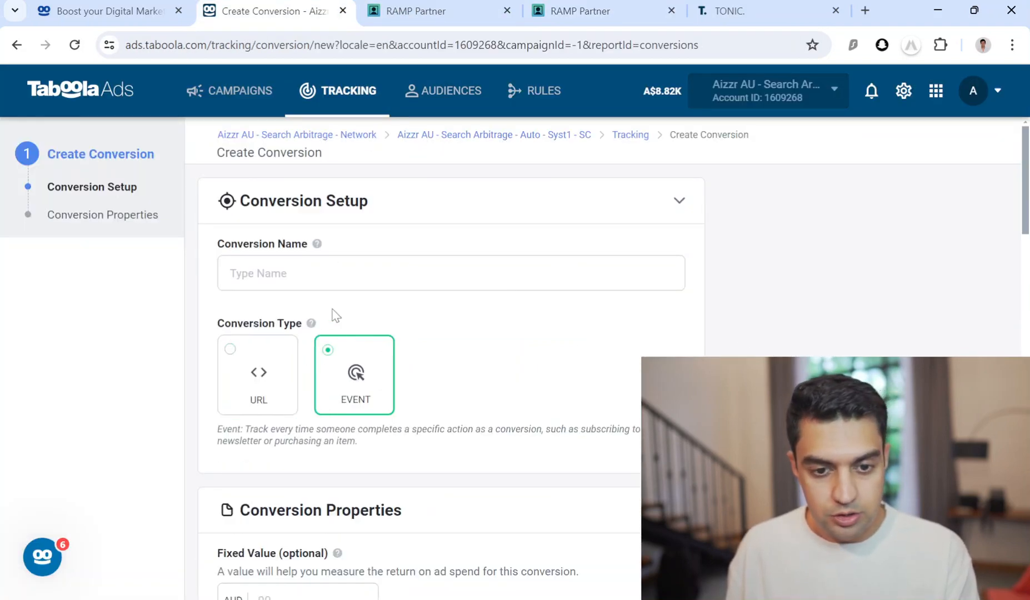
Step: Enter "Lead" as the event name in the new conversion's properties
scroll(1028, 213, "down", 15)
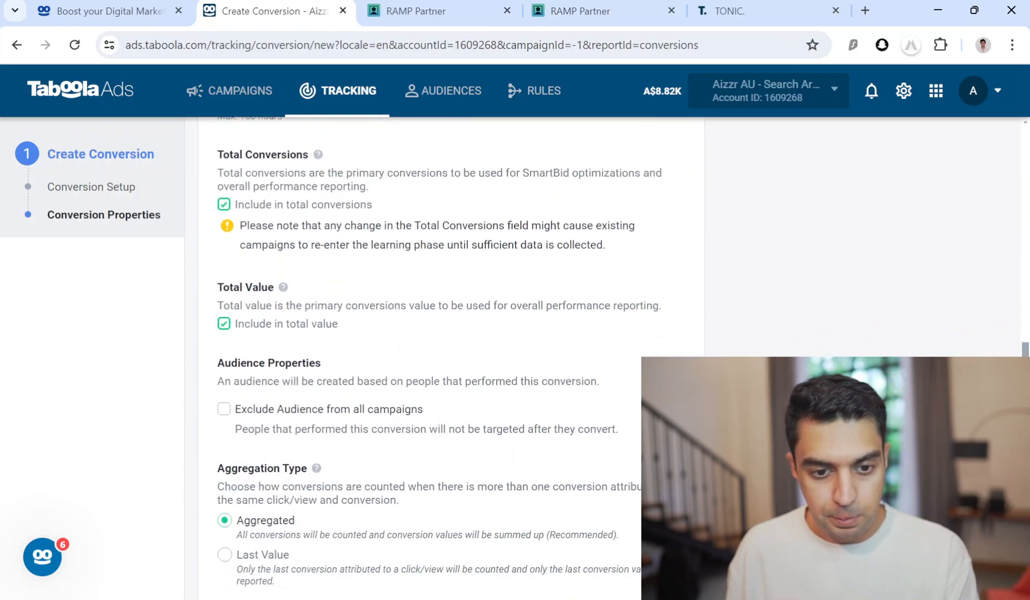
left_click_drag(1029, 467, 1029, 284)
left_click(306, 343)
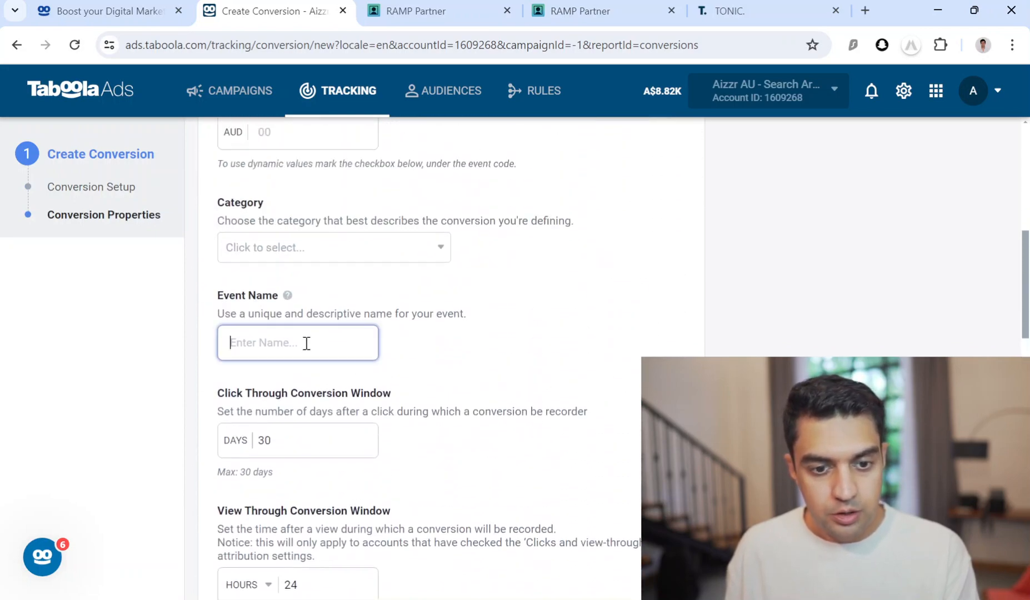
type("lead")
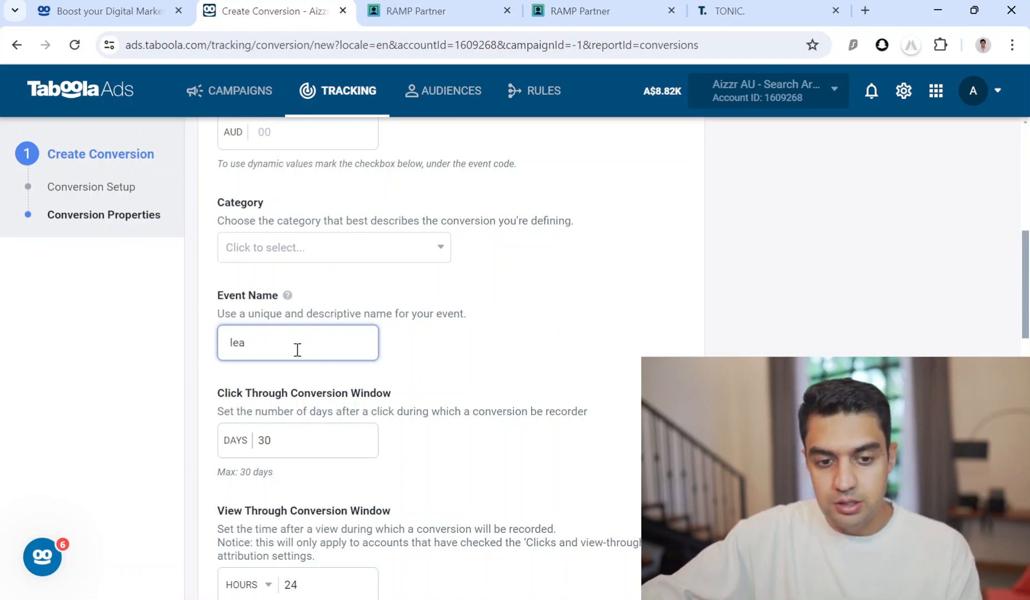
key("BackSpace")
key("BackSpace")
key("BackSpace")
type("Le")
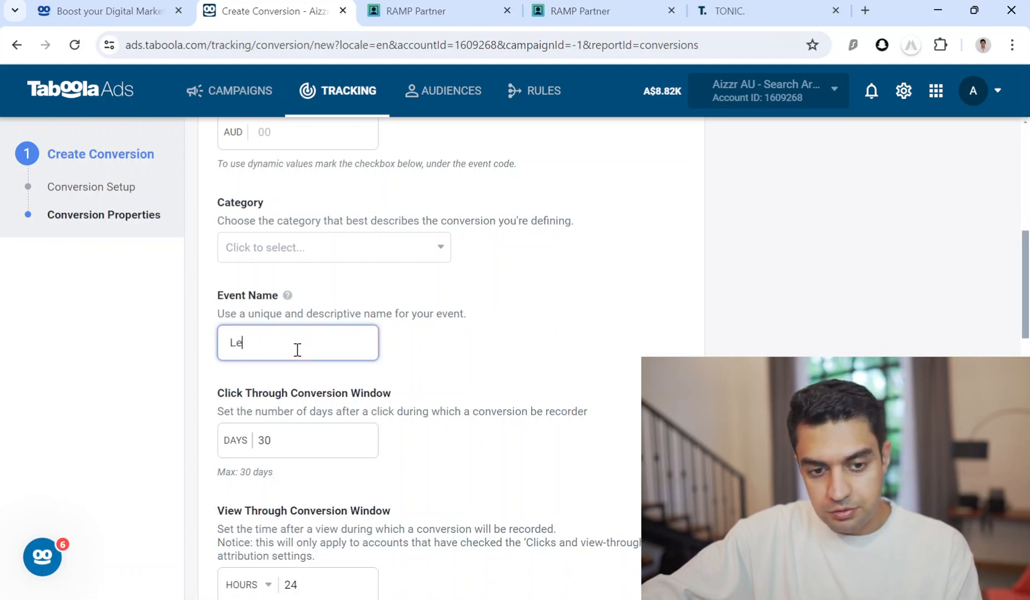
type("ad")
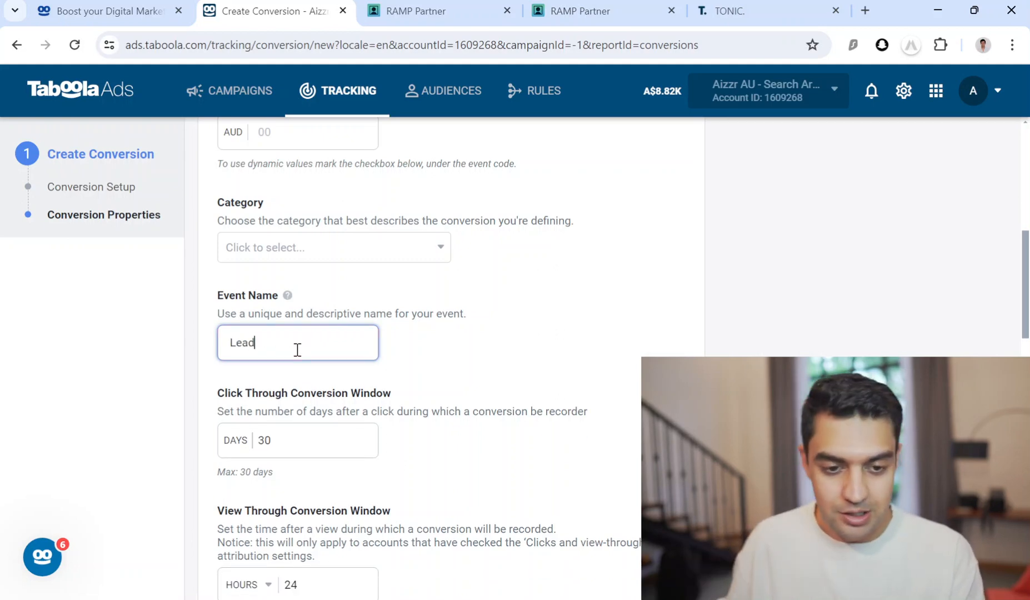
Step: Return to the System1 domain configuration, review the Taboola tracking values against the conversion's event name and save the configuration
left_click(428, 11)
left_click(586, 11)
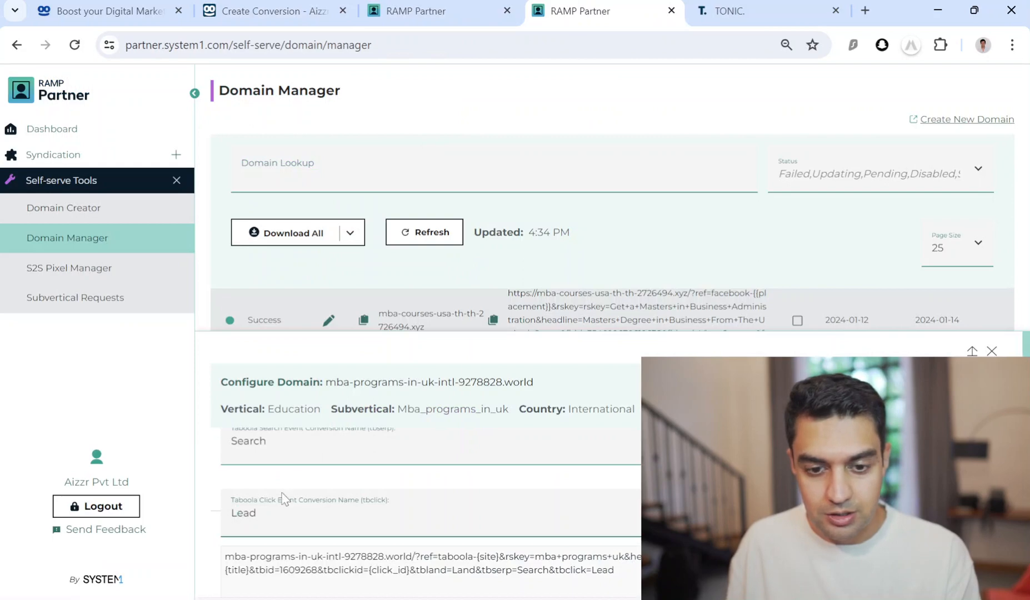
left_click_drag(274, 514, 202, 523)
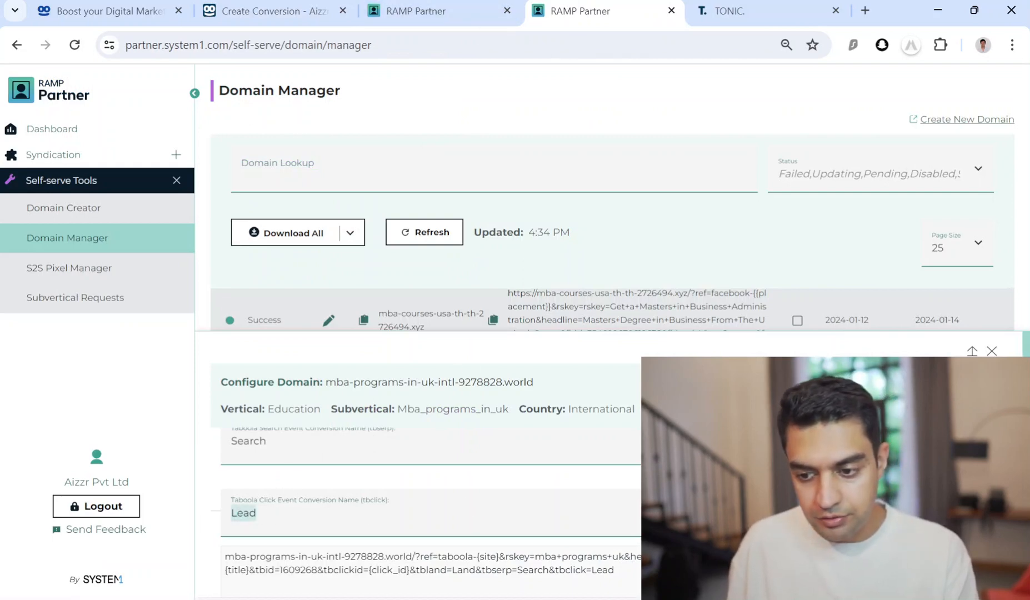
scroll(431, 486, "down", 2)
scroll(431, 486, "up", 5)
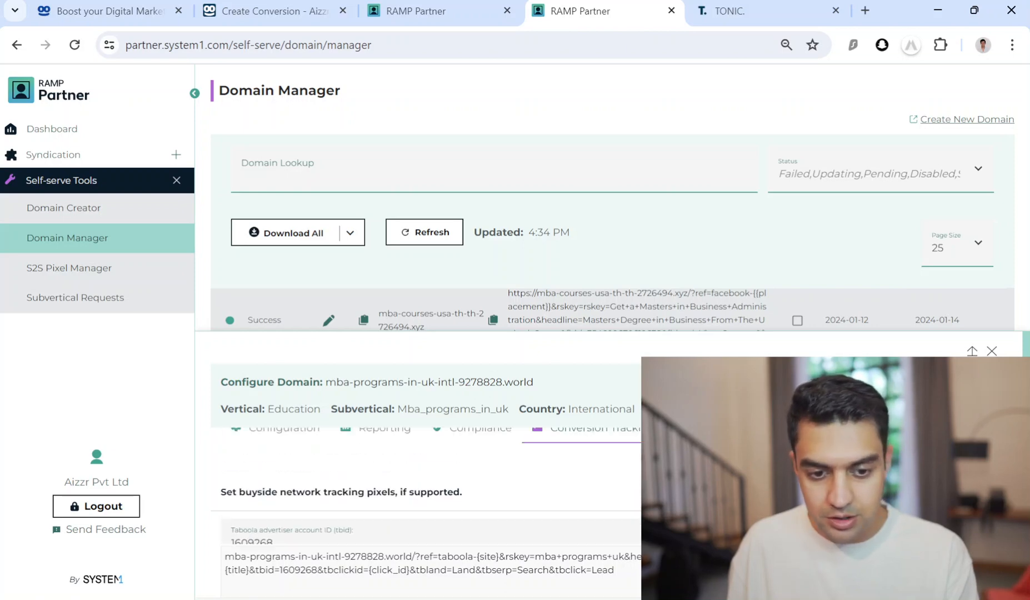
scroll(431, 487, "down", 5)
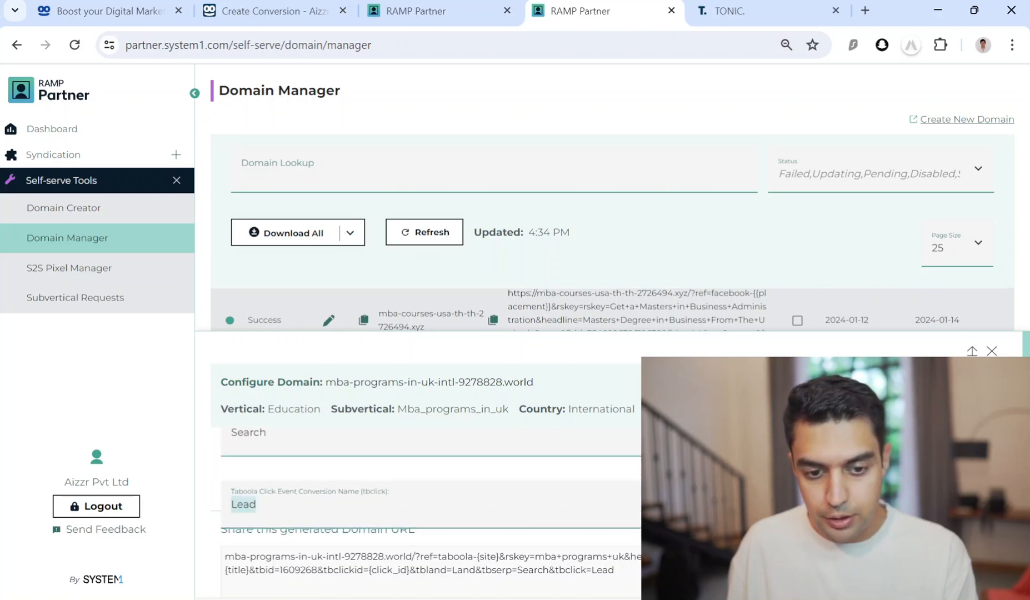
left_click(964, 534)
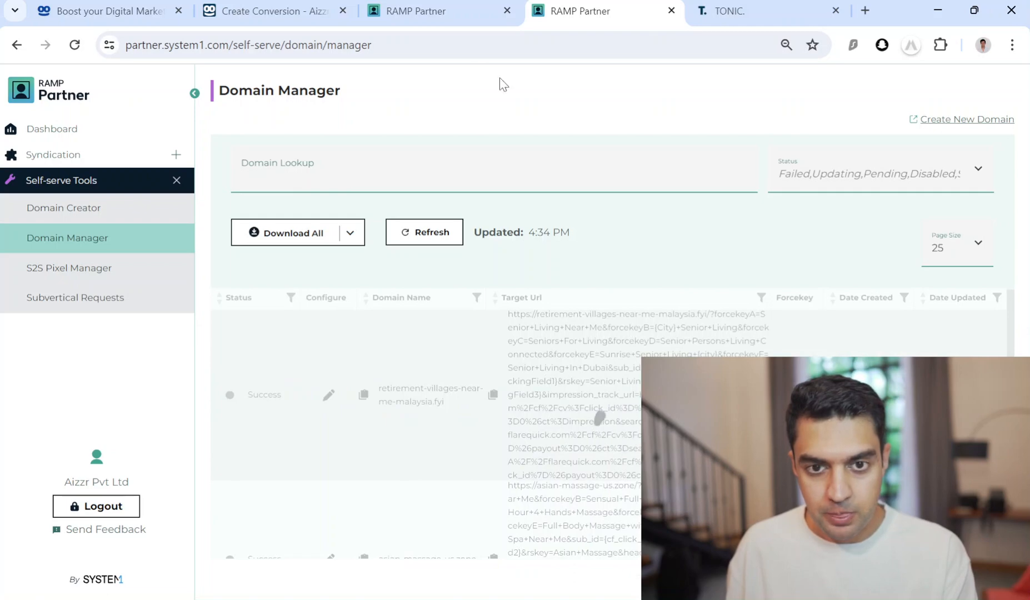
Step: Review the Taboola conversion form, then switch to TONIC and view the Dental Implants - USA campaign's tracking and pixel tracking settings
left_click(252, 7)
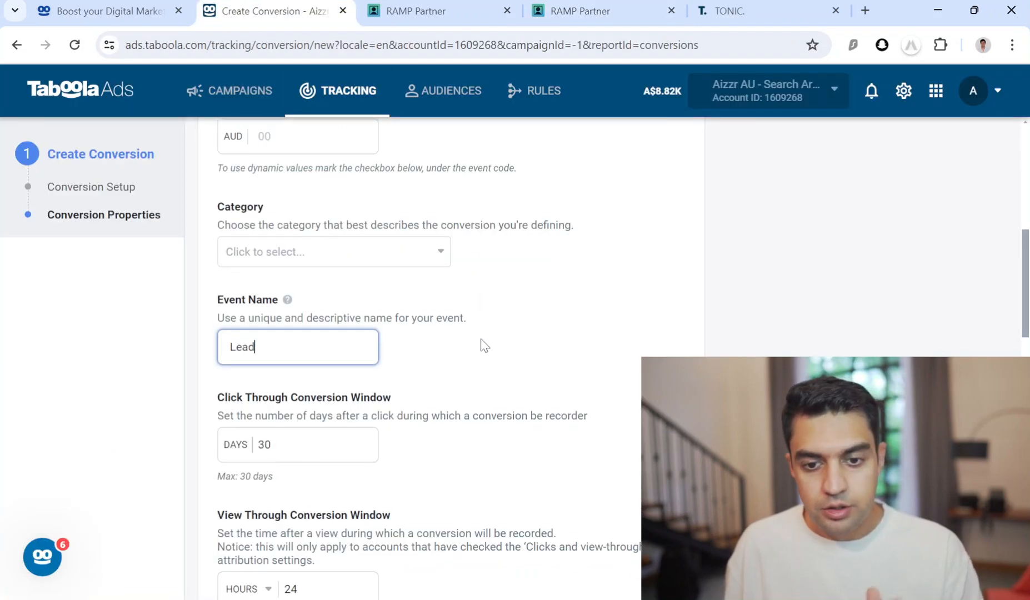
scroll(484, 343, "up", 8)
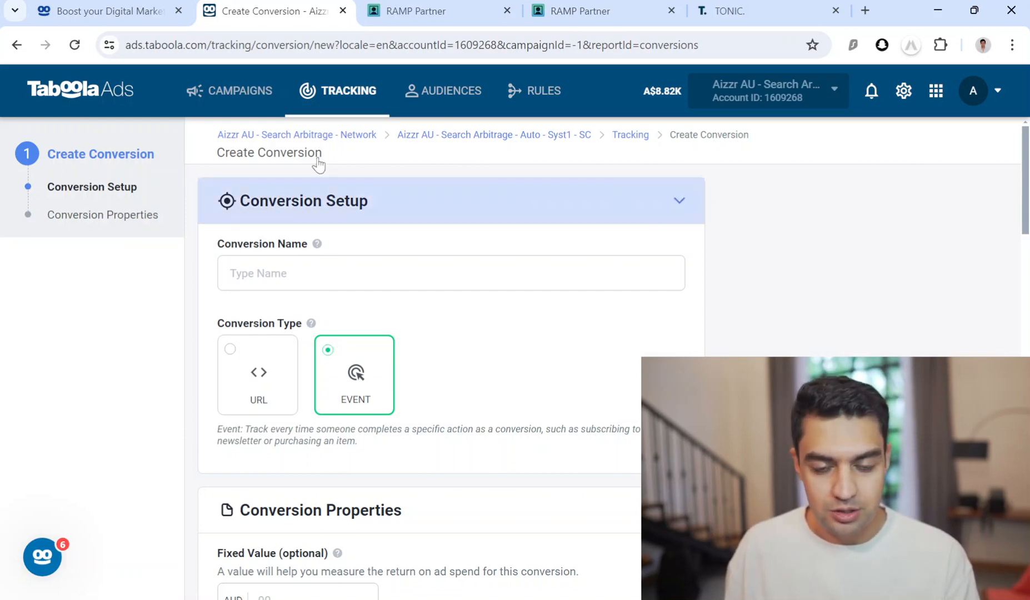
left_click(787, 3)
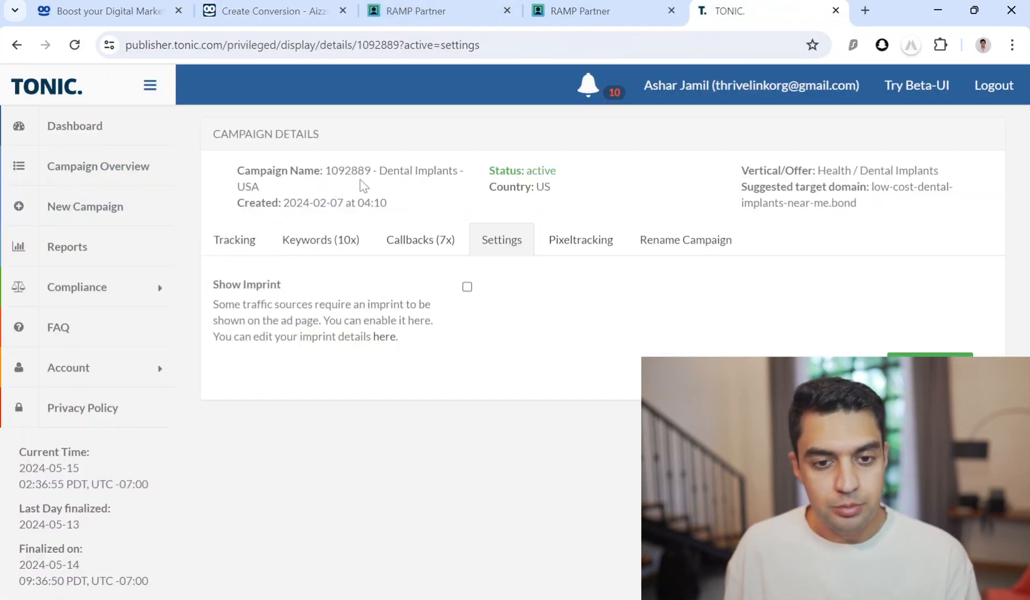
left_click(233, 240)
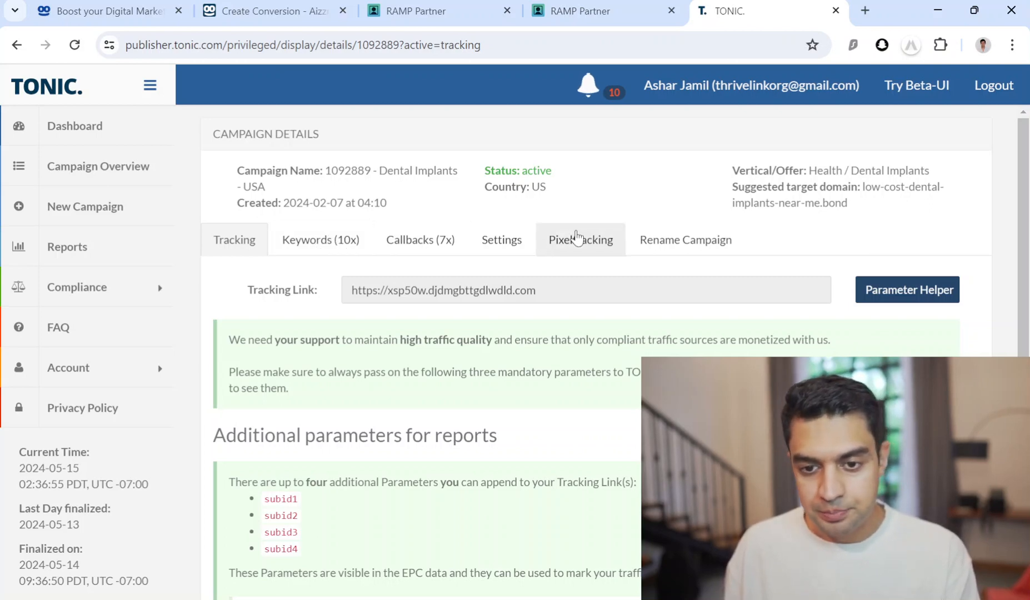
left_click(577, 236)
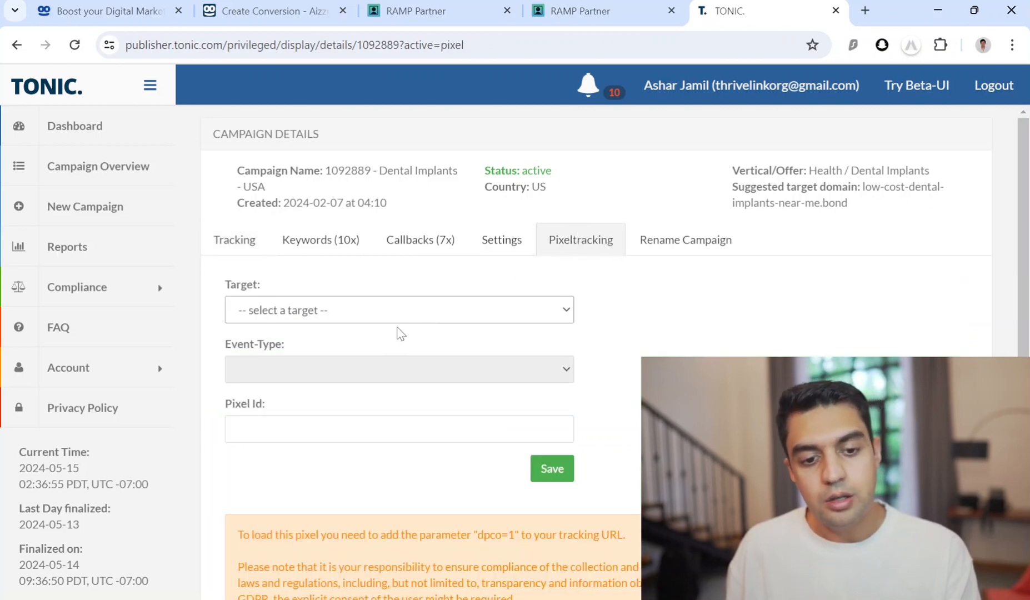
Step: Choose Taboola as the campaign's pixel tracking target and enable "Send revenue pre-estimations in pixel"
left_click(340, 444)
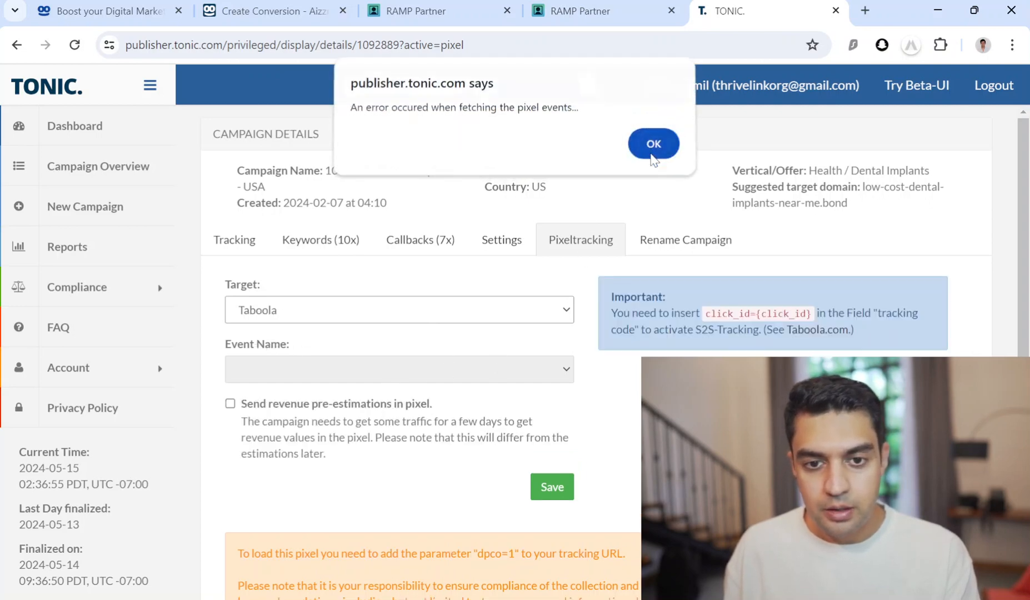
left_click(652, 156)
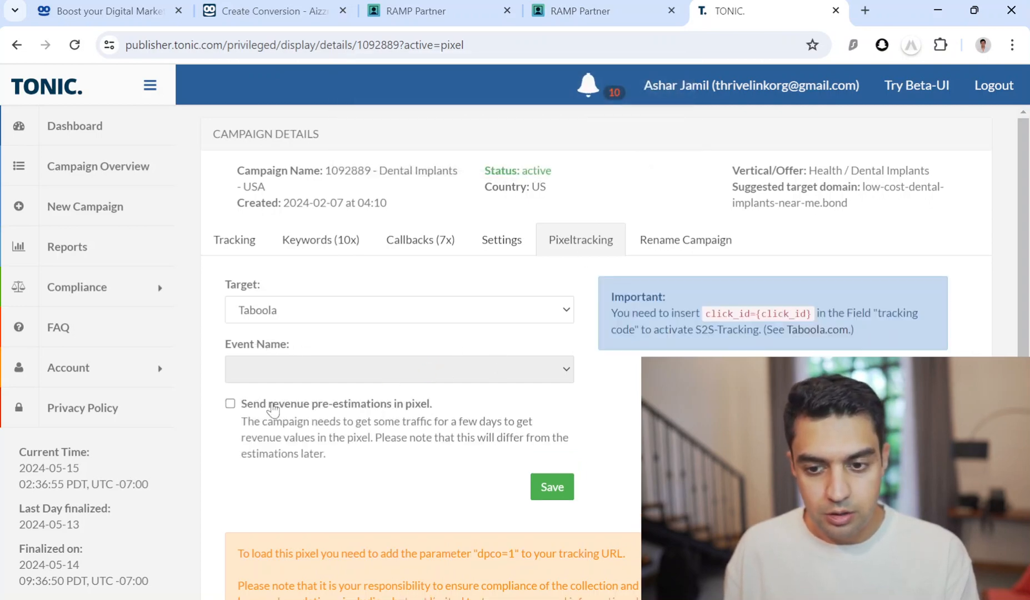
left_click(272, 406)
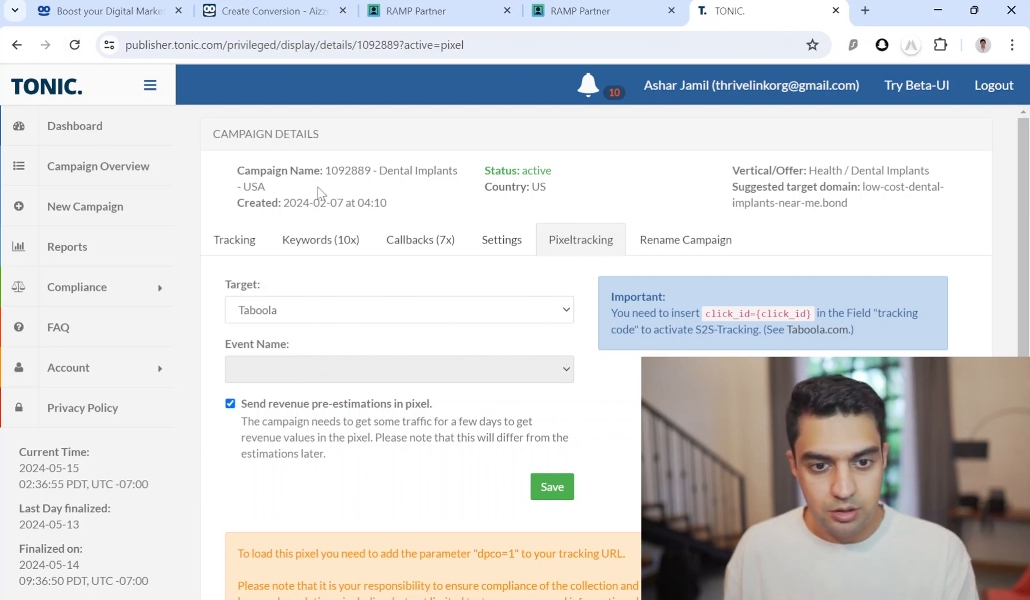
Step: Reload the TONIC campaign page and switch back to the System1 Domain Manager
left_click_drag(287, 193, 383, 172)
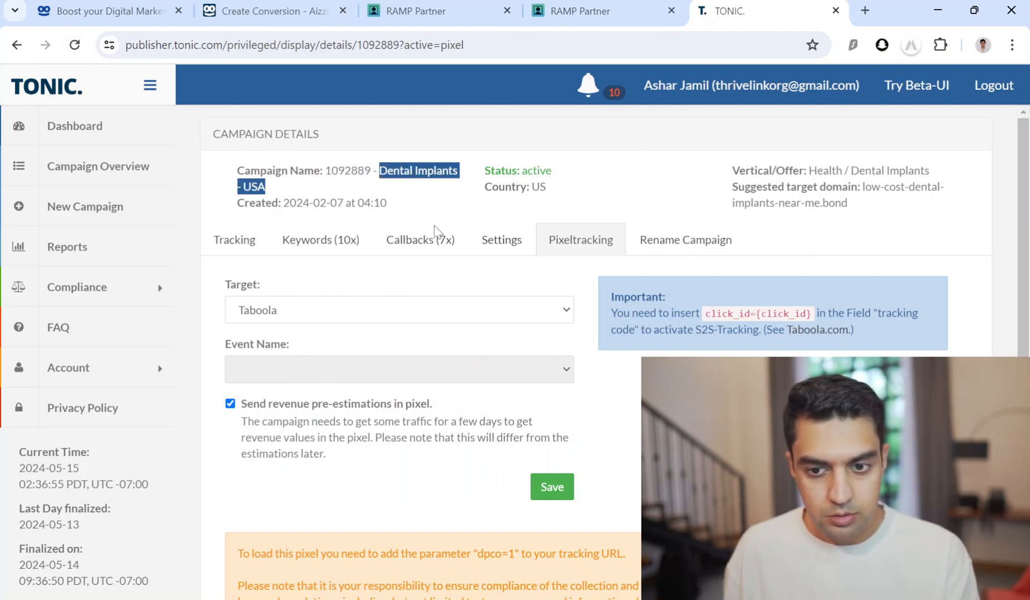
left_click(74, 45)
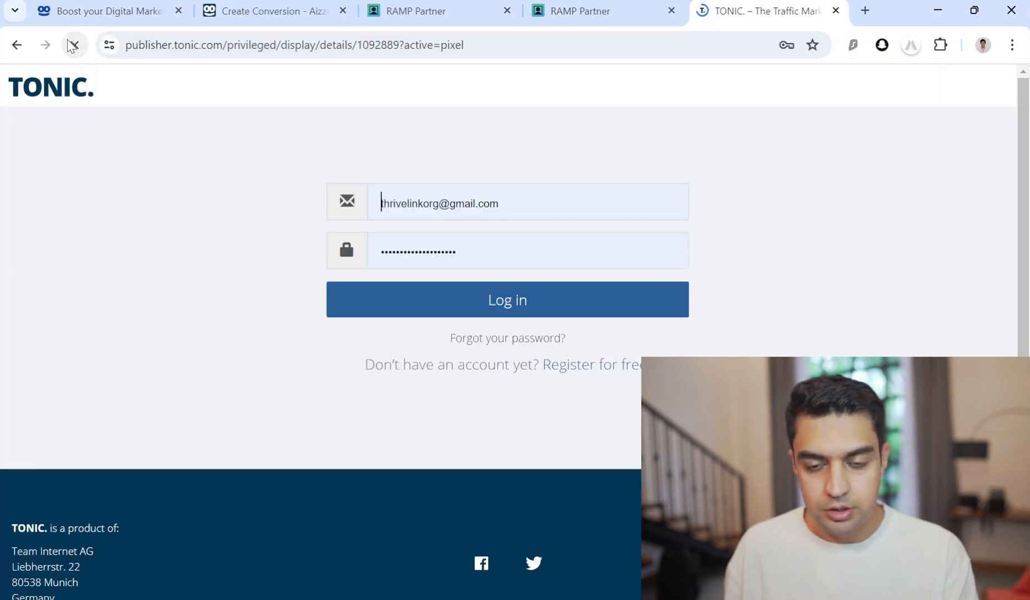
left_click(629, 7)
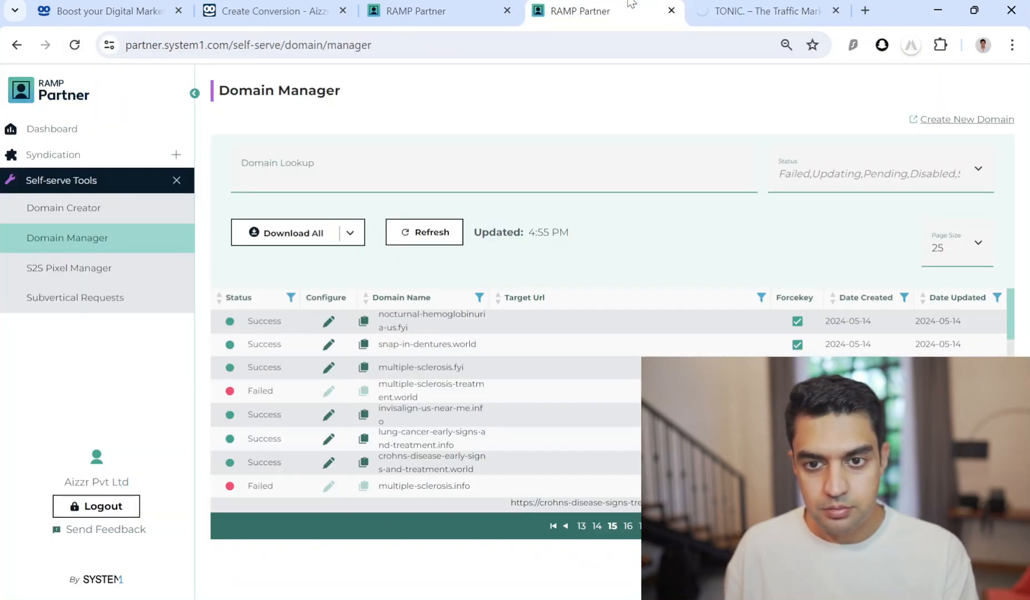
Step: Return to TONIC and save the campaign's pixel tracking with target Taboola, event name "lead" and "Send revenue pre-estimations in pixel" enabled
left_click(416, 10)
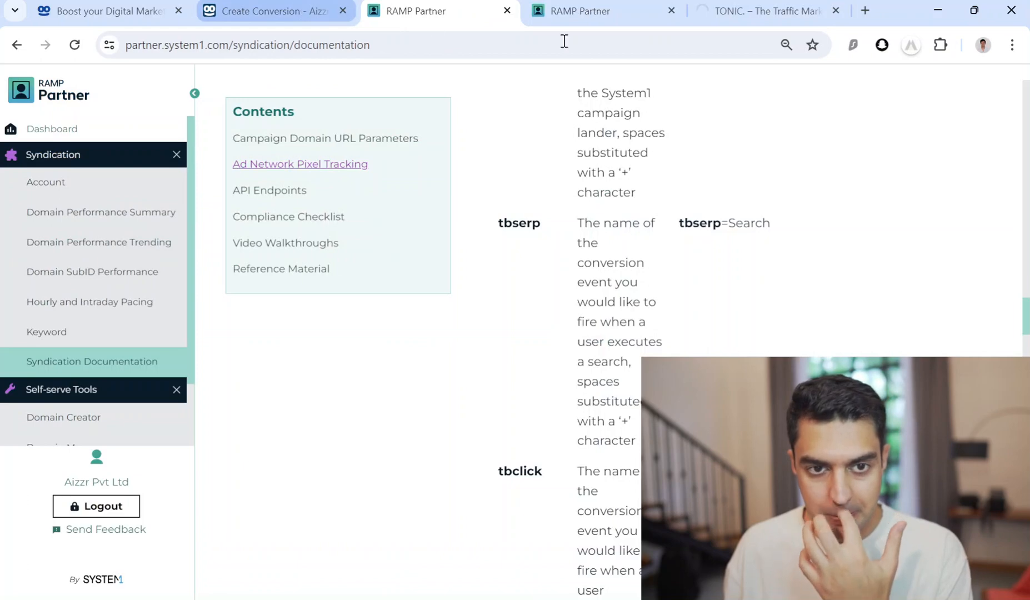
left_click(757, 4)
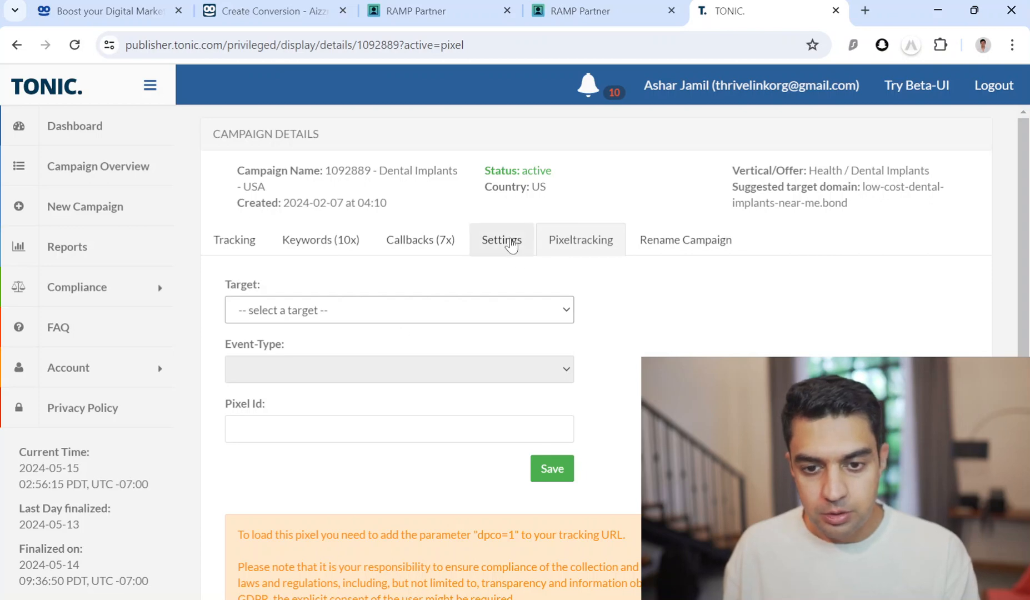
left_click(512, 242)
left_click(588, 243)
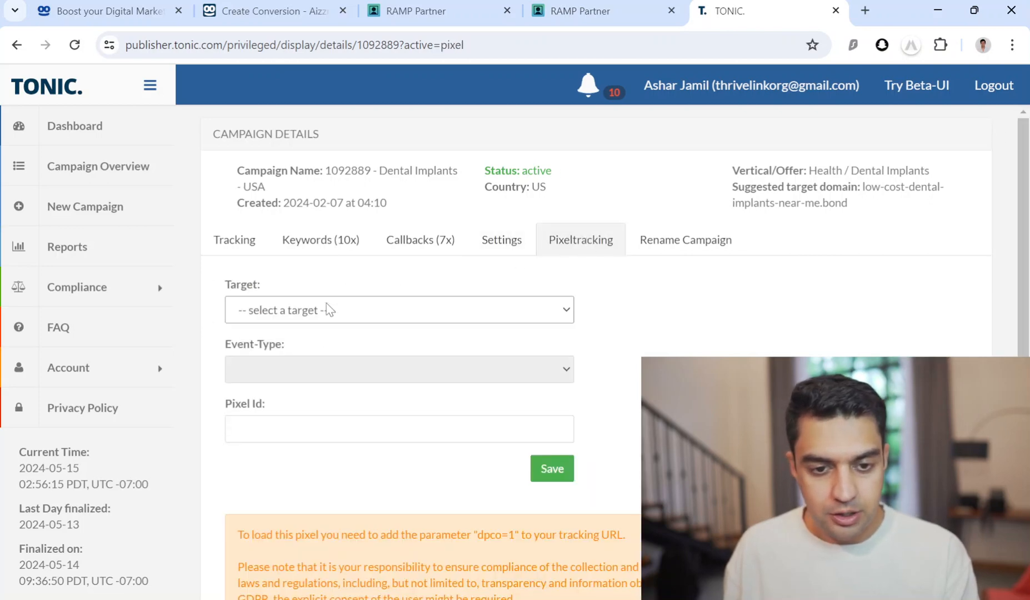
left_click(310, 451)
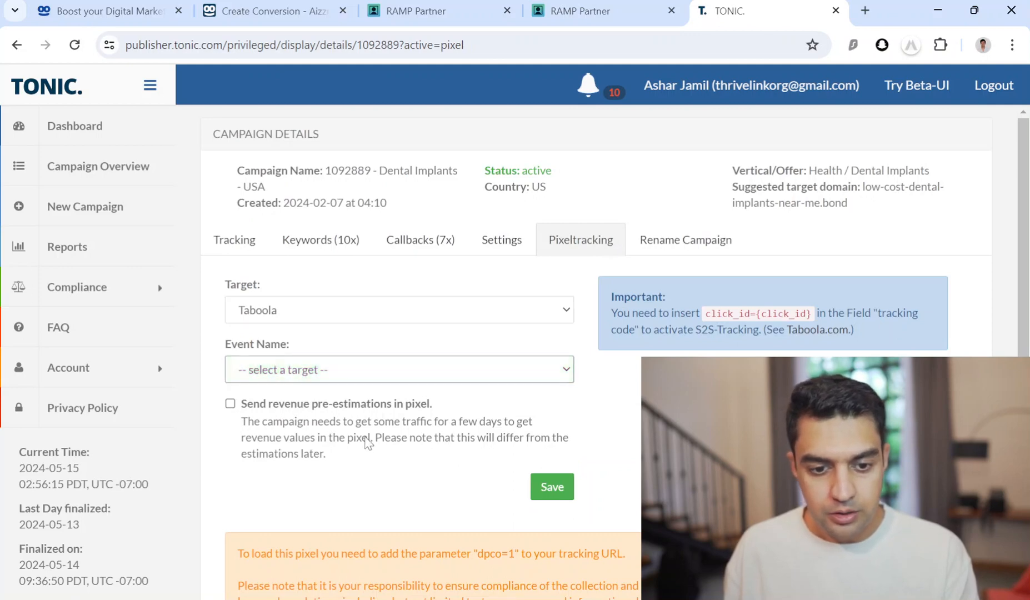
left_click(359, 478)
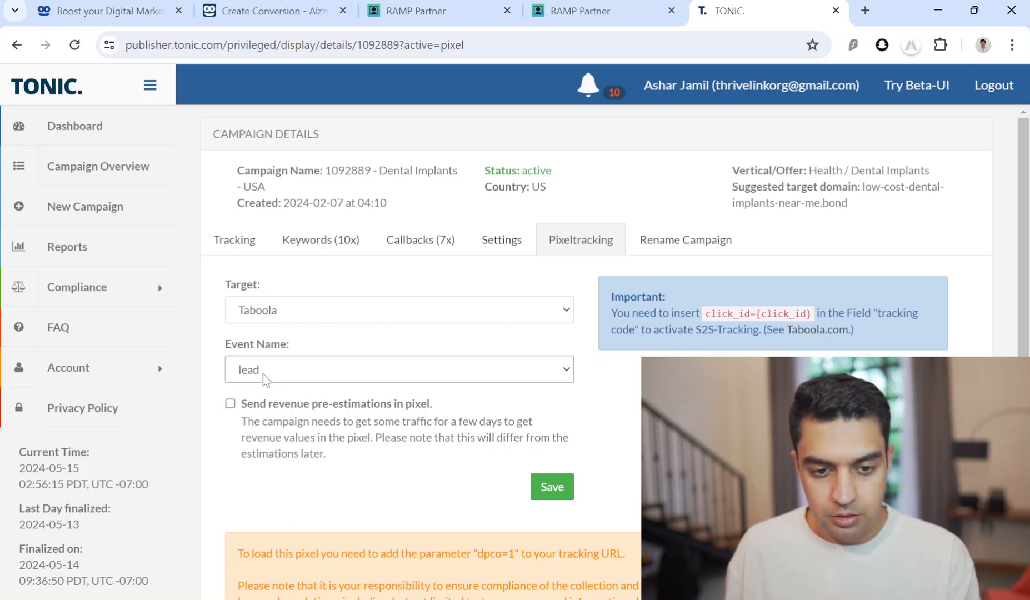
left_click(230, 404)
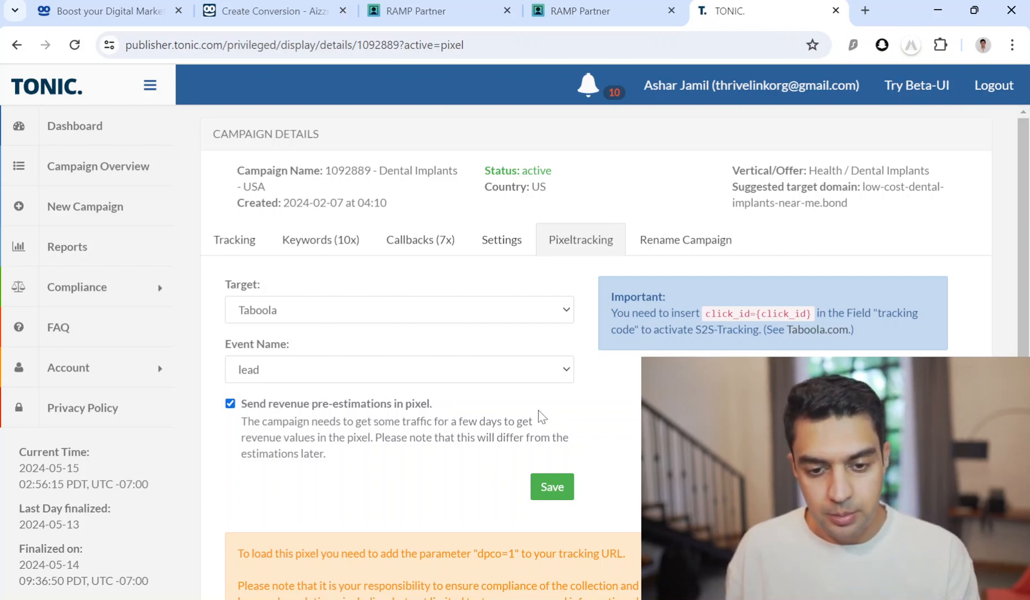
left_click_drag(328, 453, 279, 408)
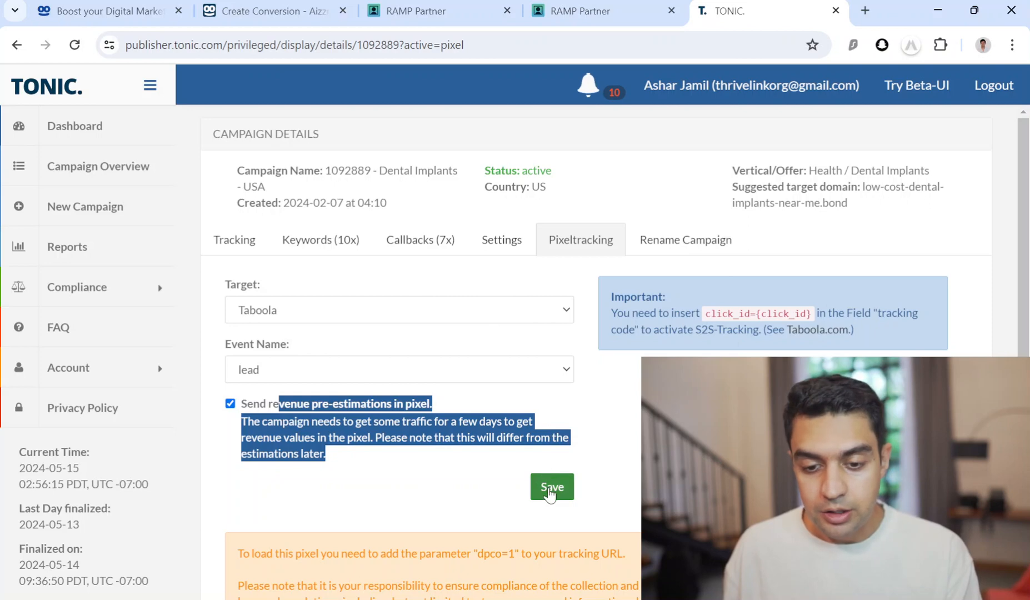
left_click(768, 315)
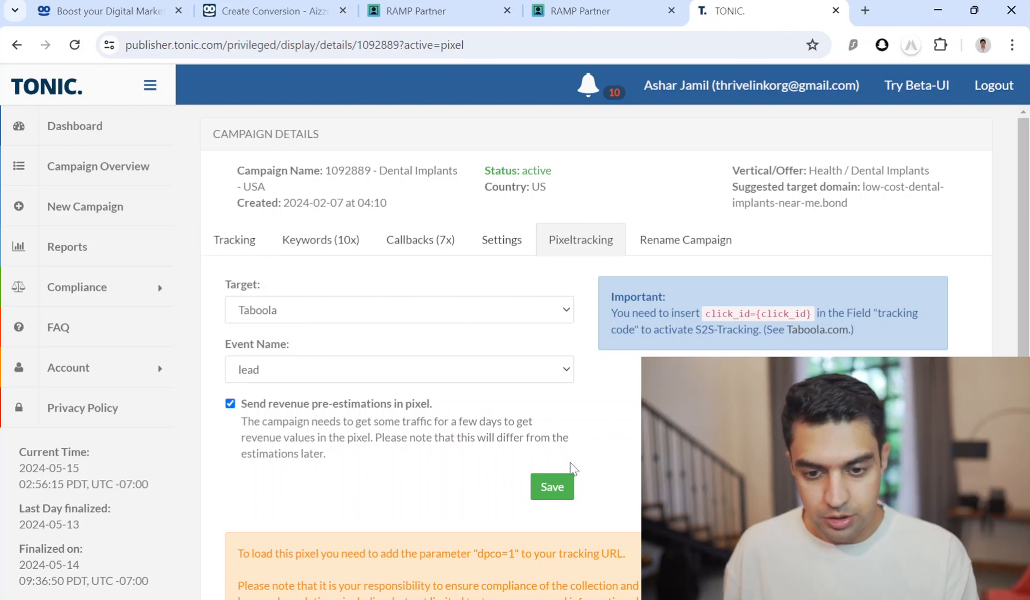
left_click(552, 488)
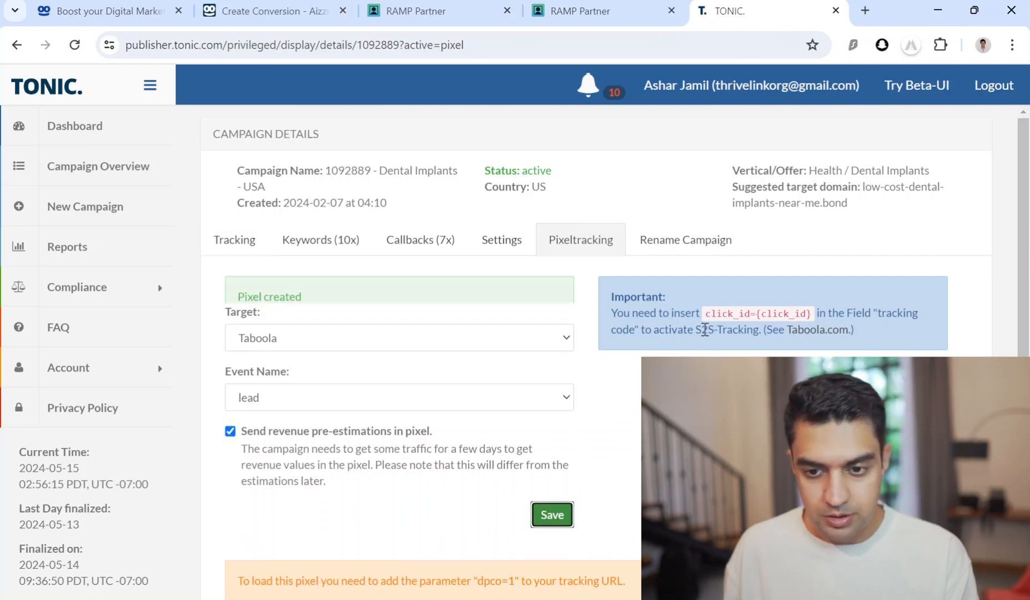
Step: Open the Parameter Helper for the campaign's tracking link and review the required and tracking parameters for Taboola, including dpco and click_id
left_click(225, 238)
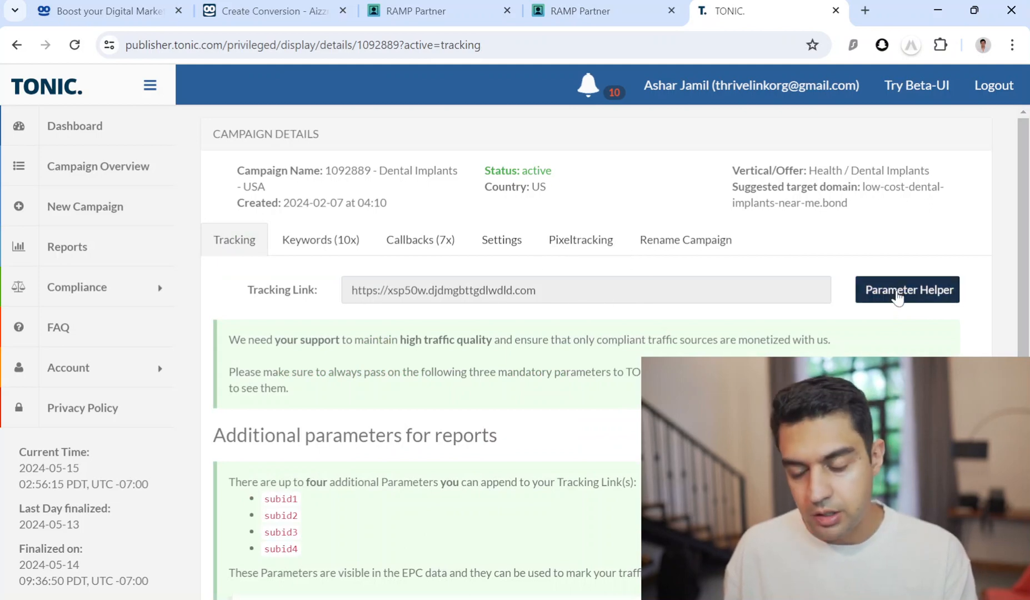
left_click(897, 297)
scroll(541, 335, "down", 4)
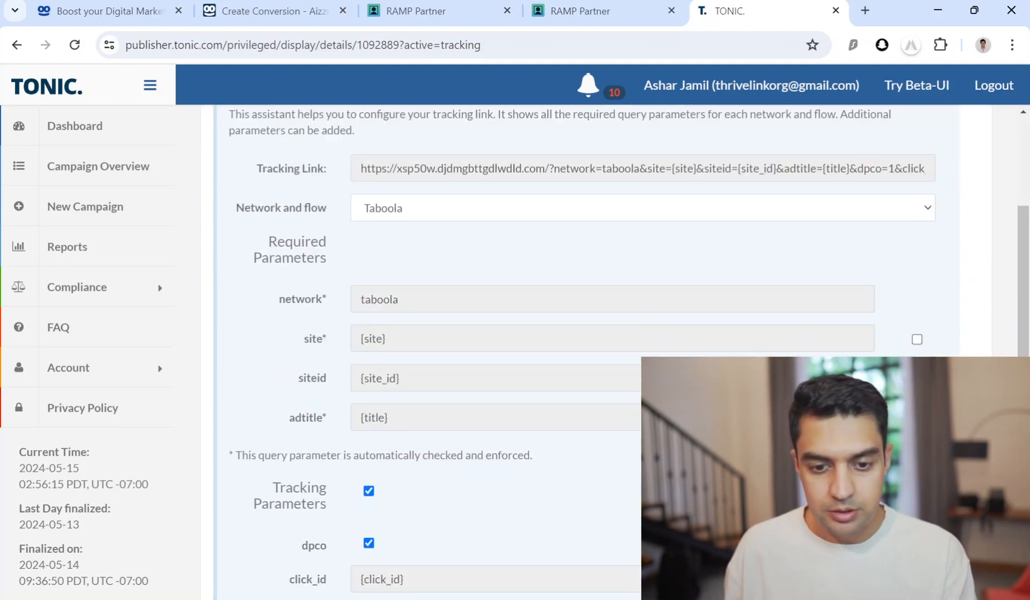
scroll(541, 335, "up", 1)
scroll(541, 336, "up", 2)
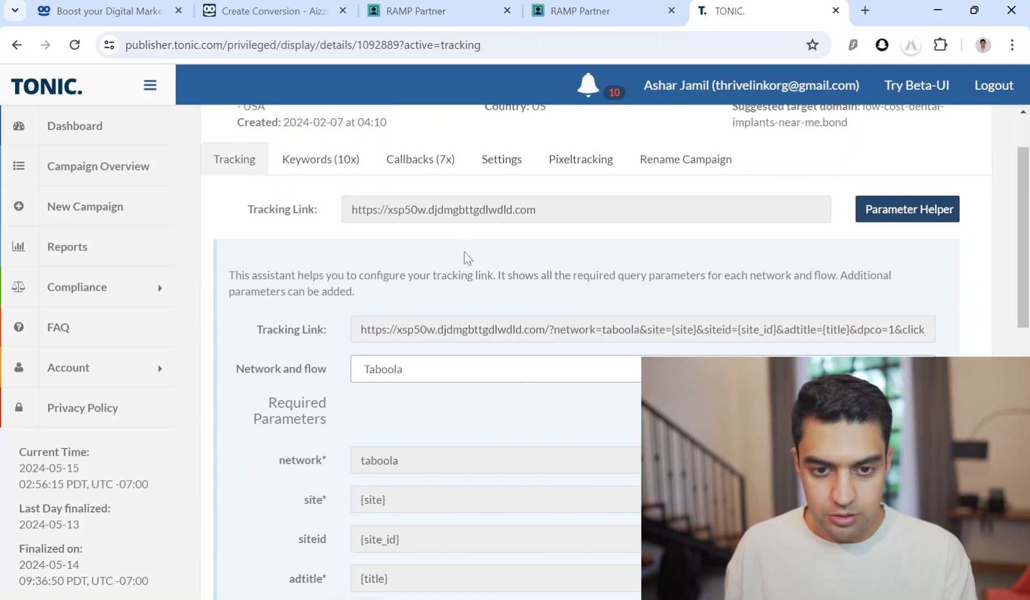
scroll(460, 449, "down", 3)
scroll(578, 406, "up", 1)
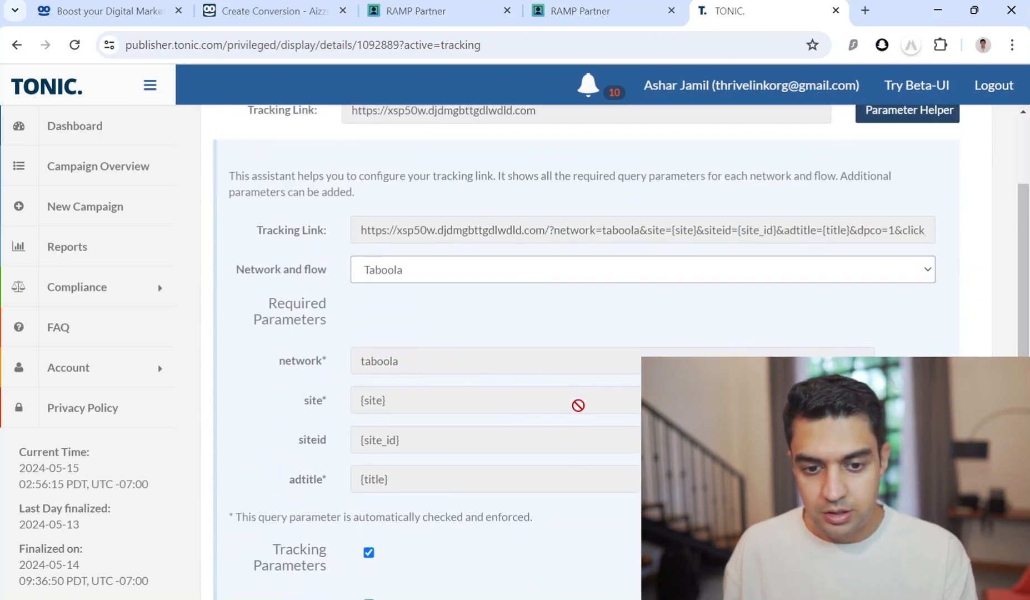
scroll(579, 405, "down", 4)
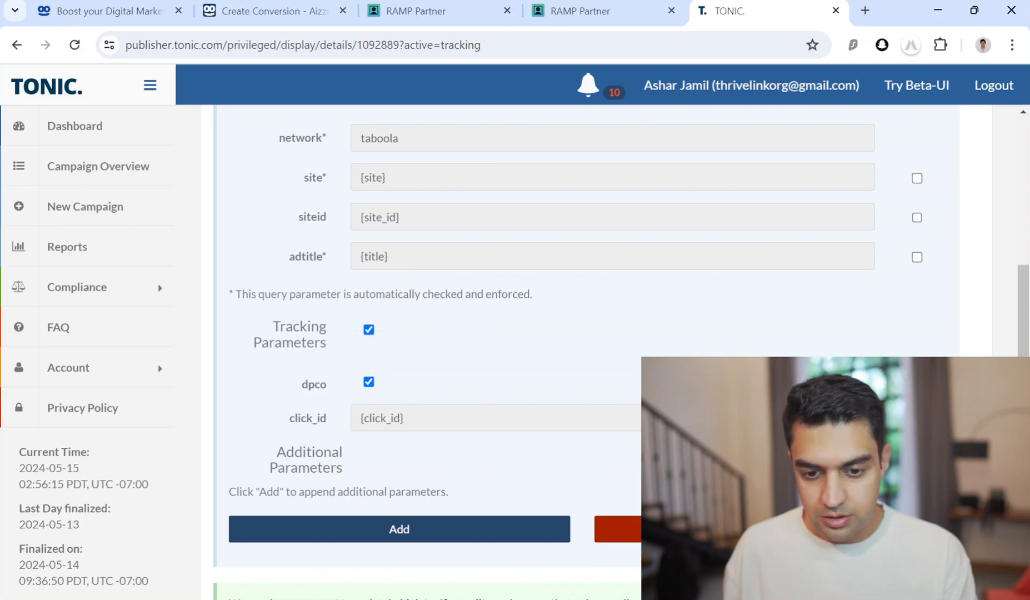
left_click(765, 530)
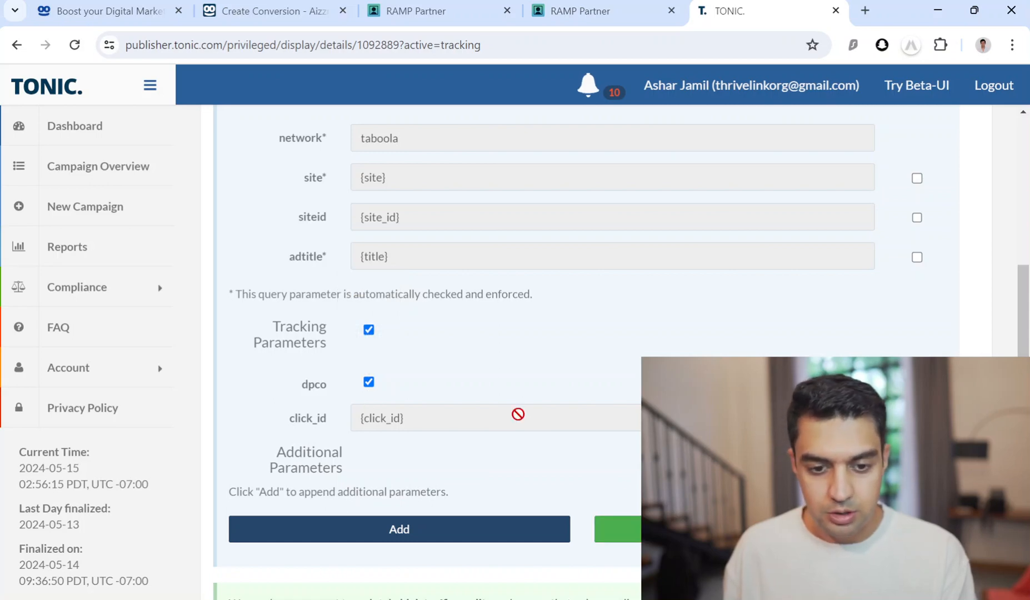
Step: Close and reopen the Parameter Helper, copy the generated Taboola tracking link and recheck its parameters
scroll(556, 400, "up", 7)
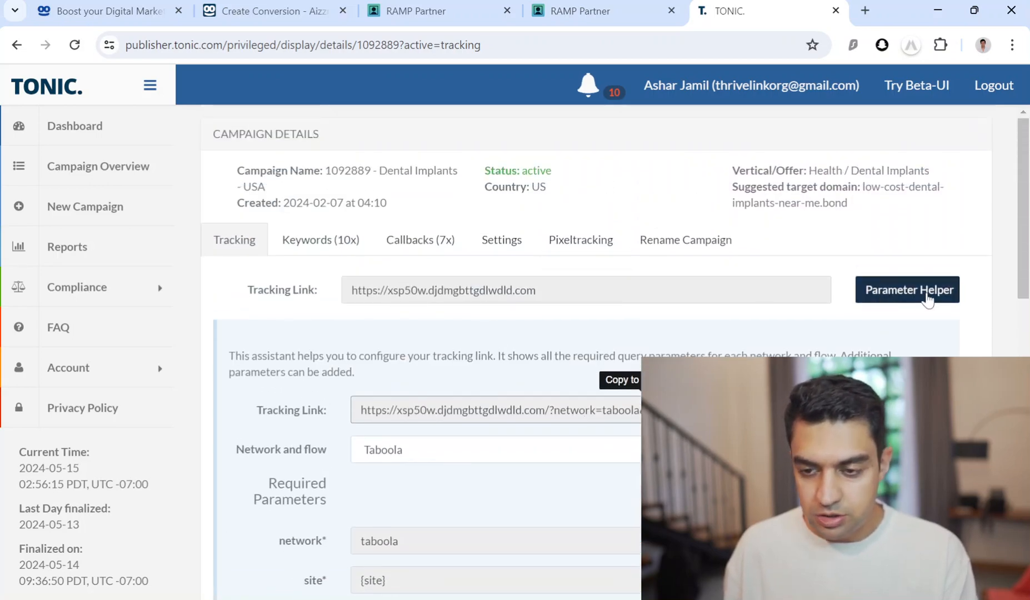
left_click(915, 299)
left_click(913, 300)
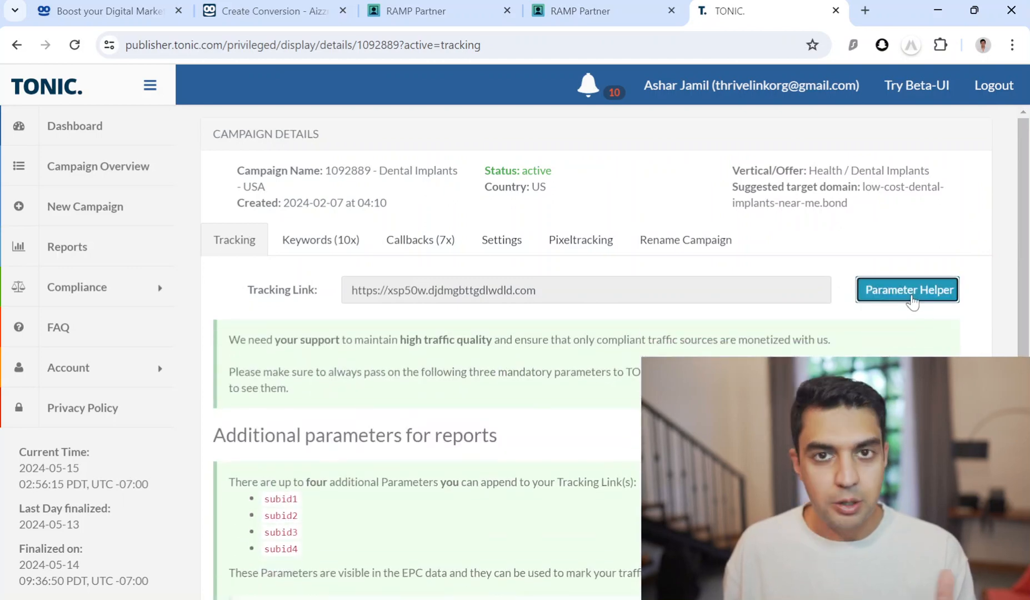
scroll(651, 356, "down", 5)
scroll(661, 333, "up", 4)
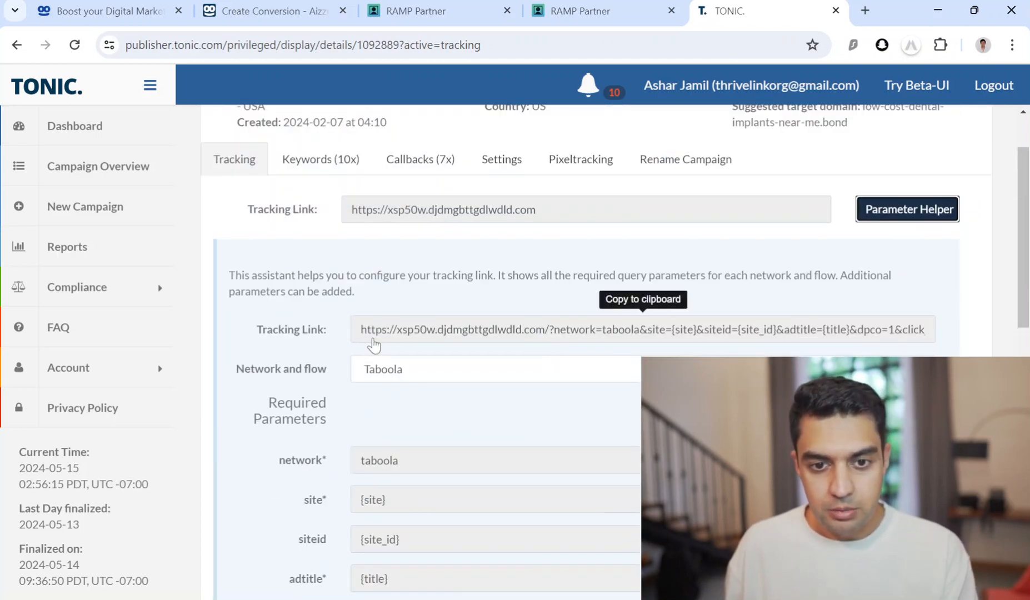
scroll(502, 439, "down", 5)
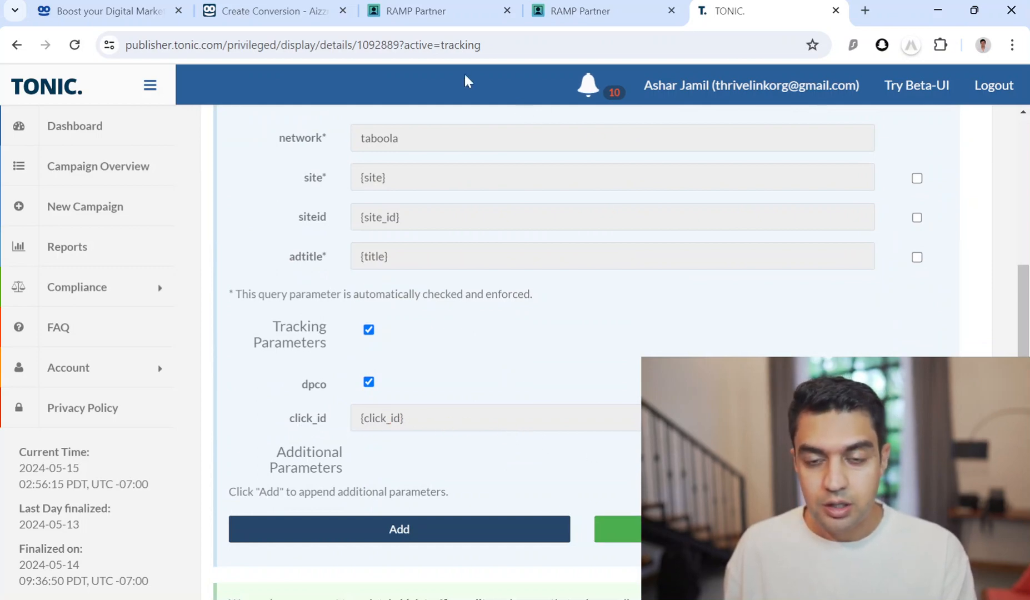
Step: Paste the Taboola tracking link into a new browser tab's address and highlight its parameters from network to click_id
left_click(865, 10)
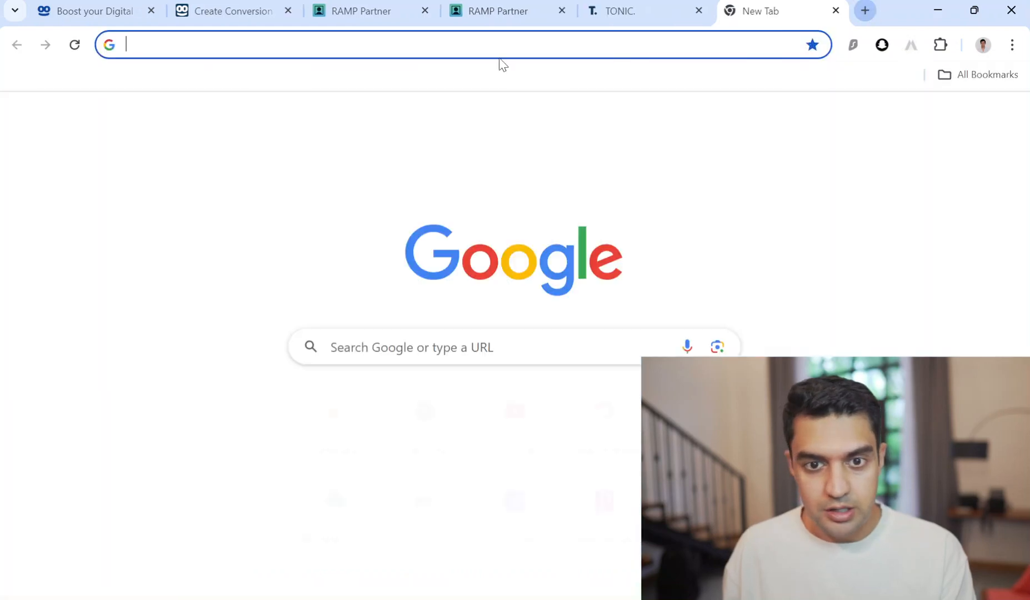
type("https://xsp50w.djdmgbttgdlwdld.com/?network=taboola&site={site}&siteid={site_id}&adtitle={title}&dpco=1&click_id={click_id}")
left_click_drag(376, 45, 752, 45)
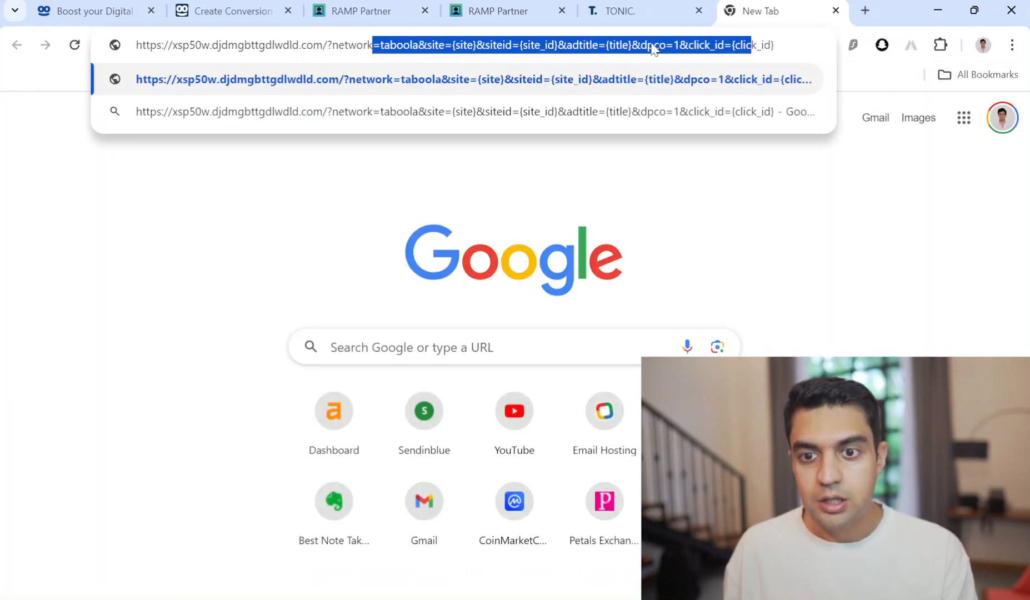
left_click(656, 47)
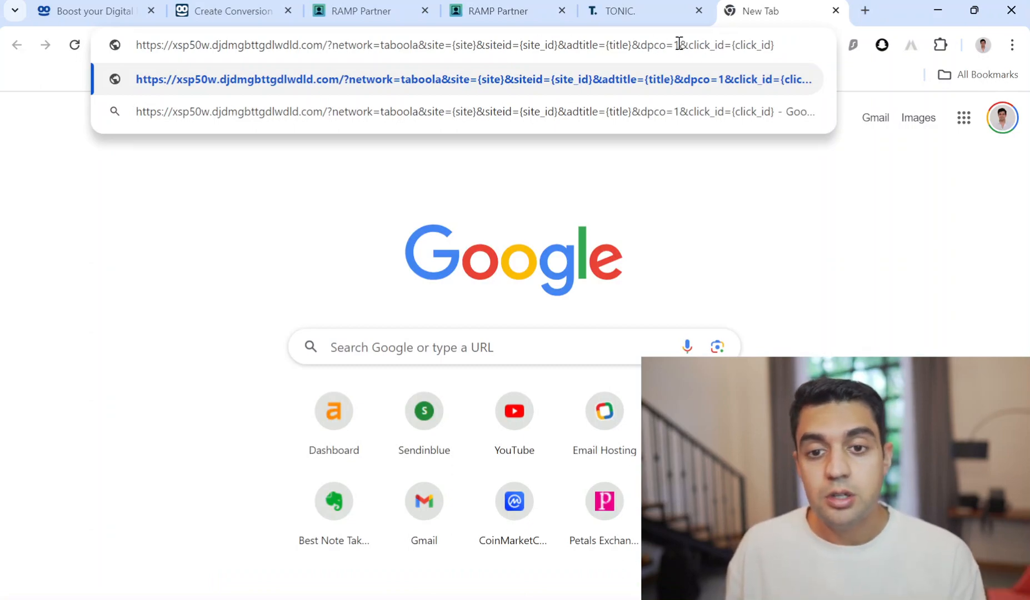
left_click_drag(772, 45, 322, 48)
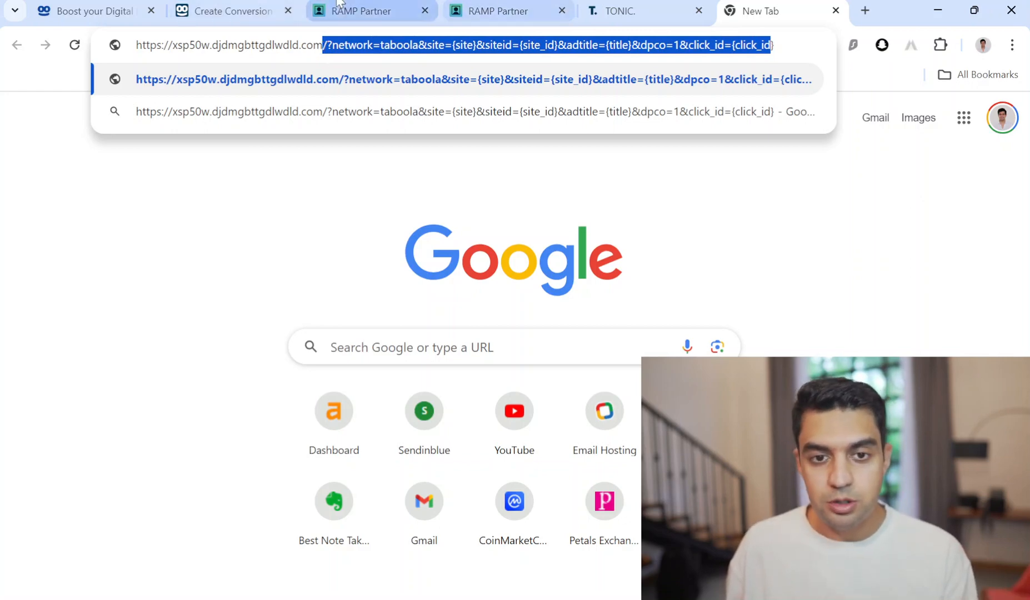
Step: Switch to Taboola, leave the unsaved conversion form and examine the account's conversion list from Purchase to WCT
left_click(232, 5)
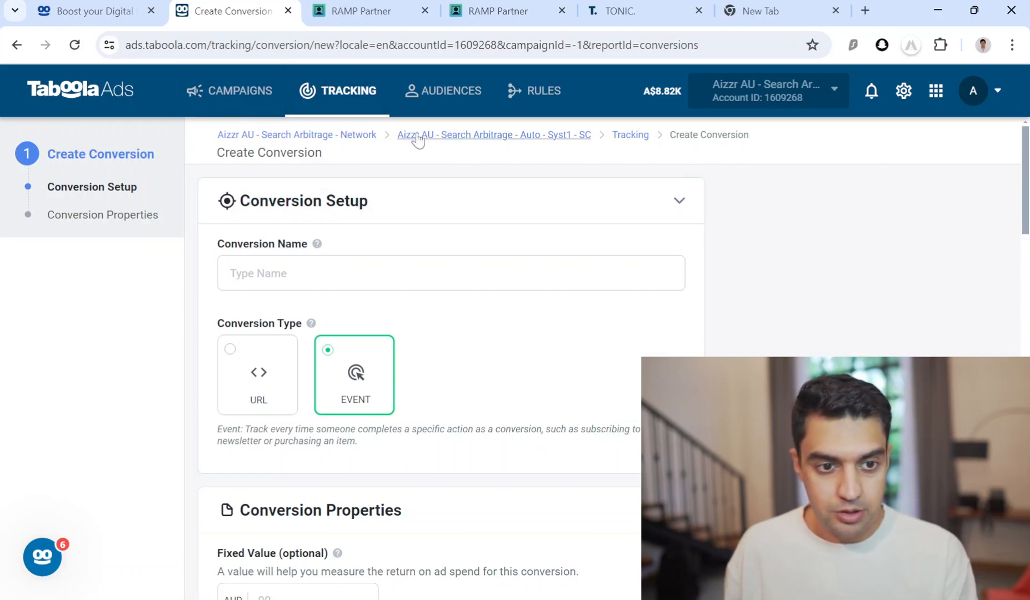
left_click(340, 99)
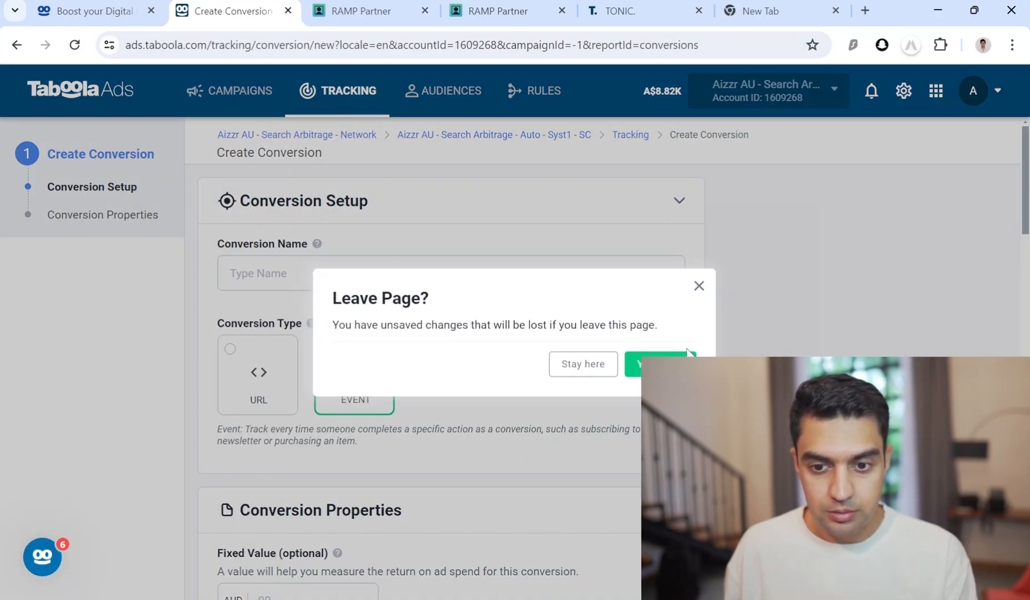
left_click(634, 367)
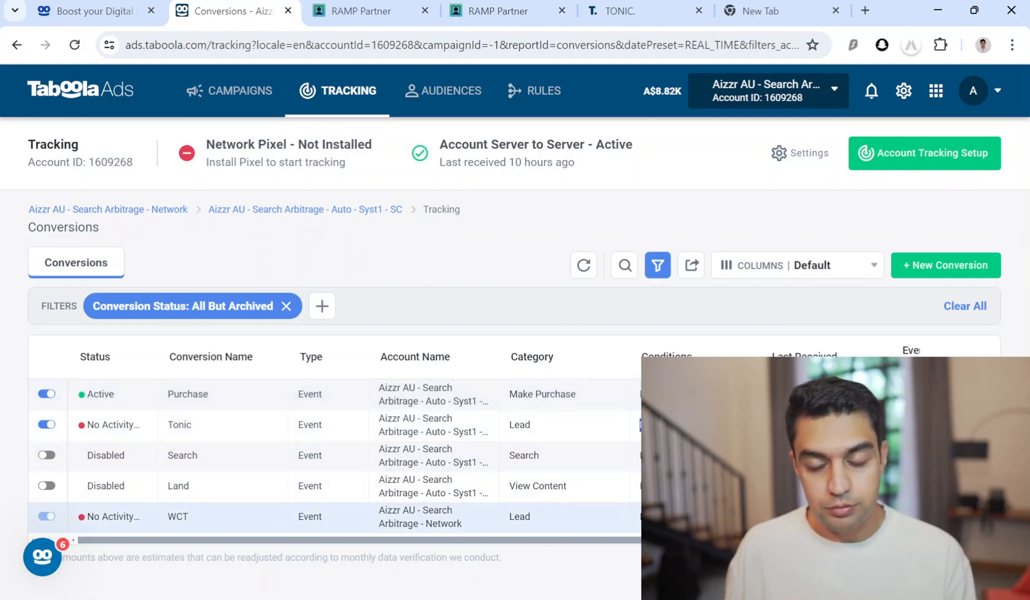
left_click_drag(667, 517, 83, 407)
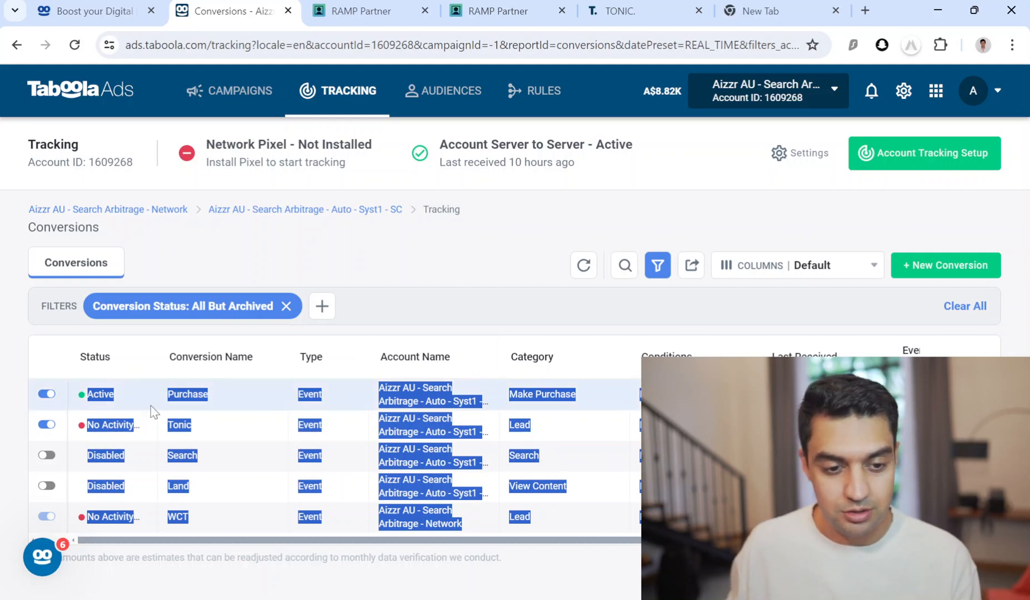
left_click(118, 410)
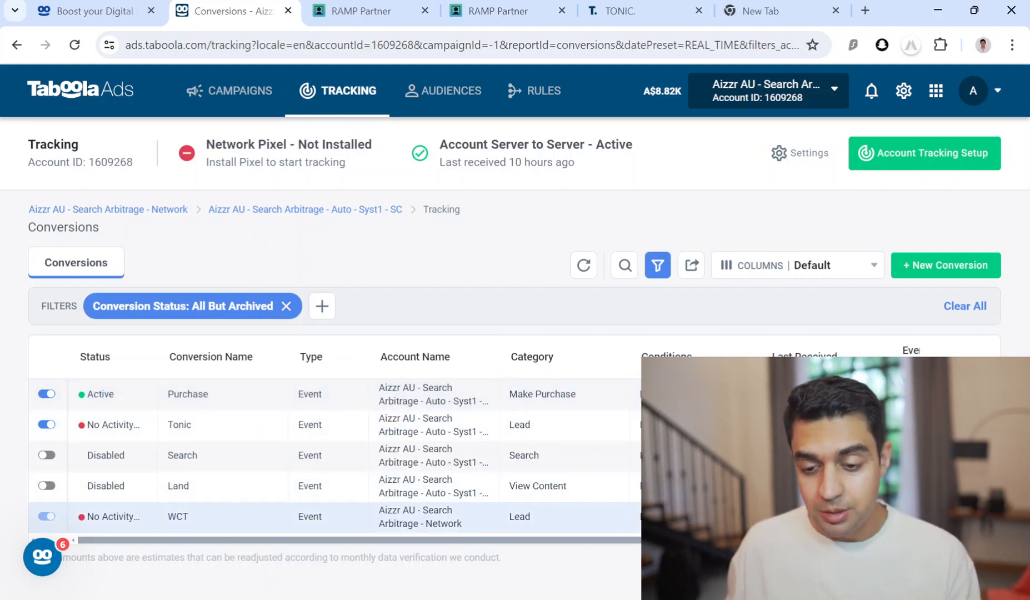
left_click_drag(656, 516, 82, 392)
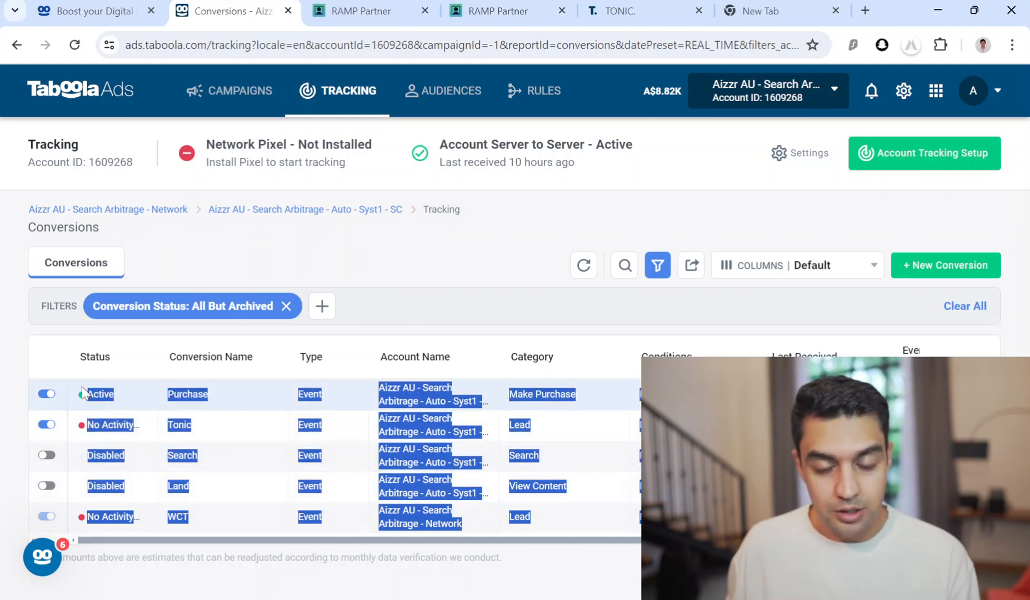